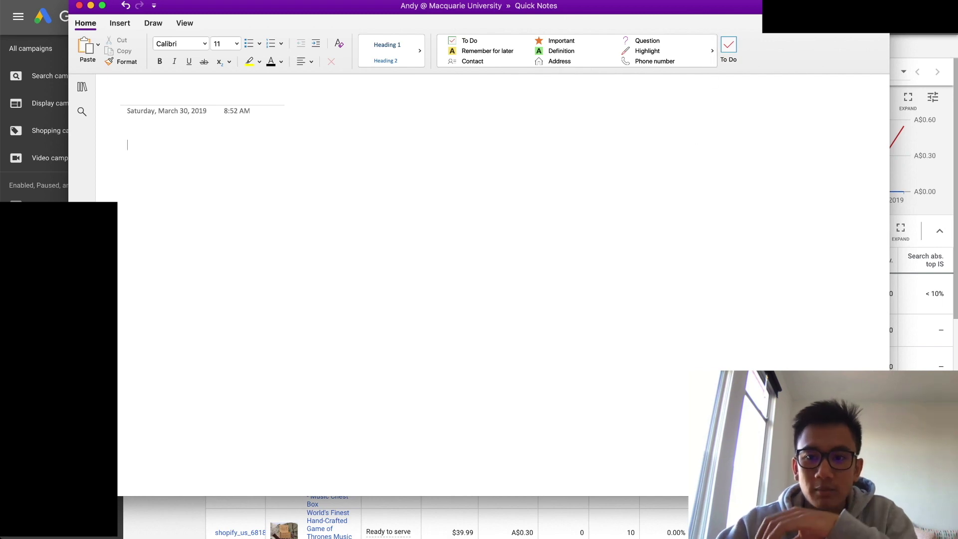
- Bring up a blank OneNote quick note over the Shopping campaign's Products page
key(super+Tab)
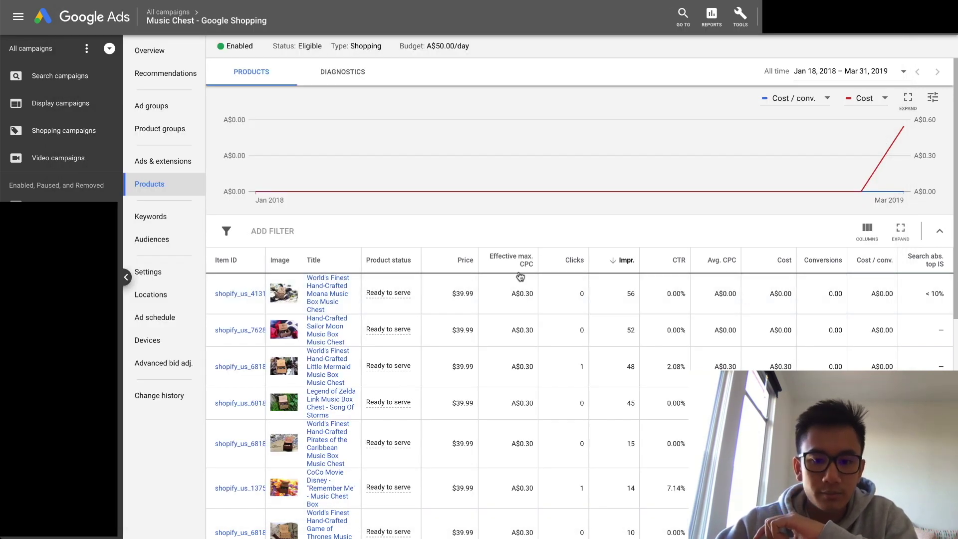
- Review the Music Chest products table, each bidding an A$0.30 effective max CPC
mouse_move(527, 270)
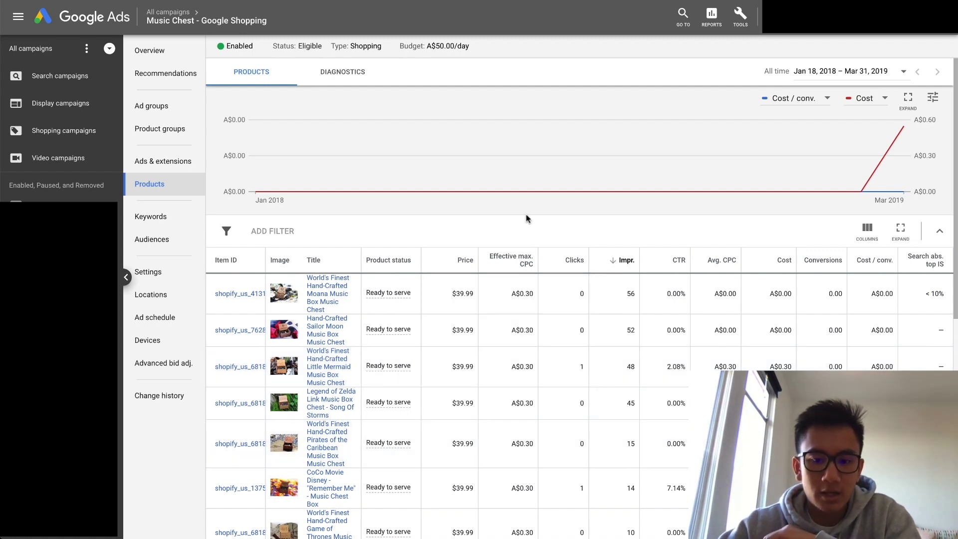
scroll(618, 334, down, 4)
scroll(618, 336, up, 2)
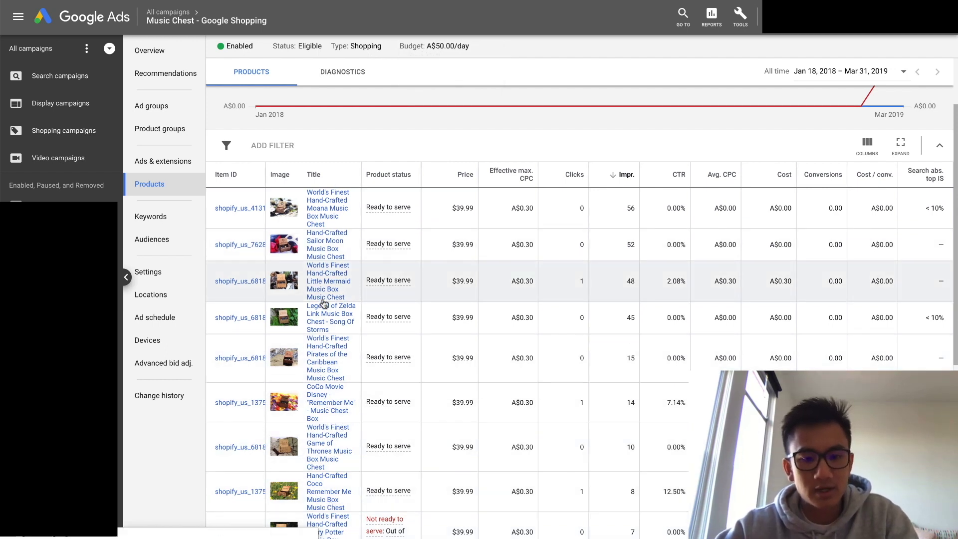
click(359, 362)
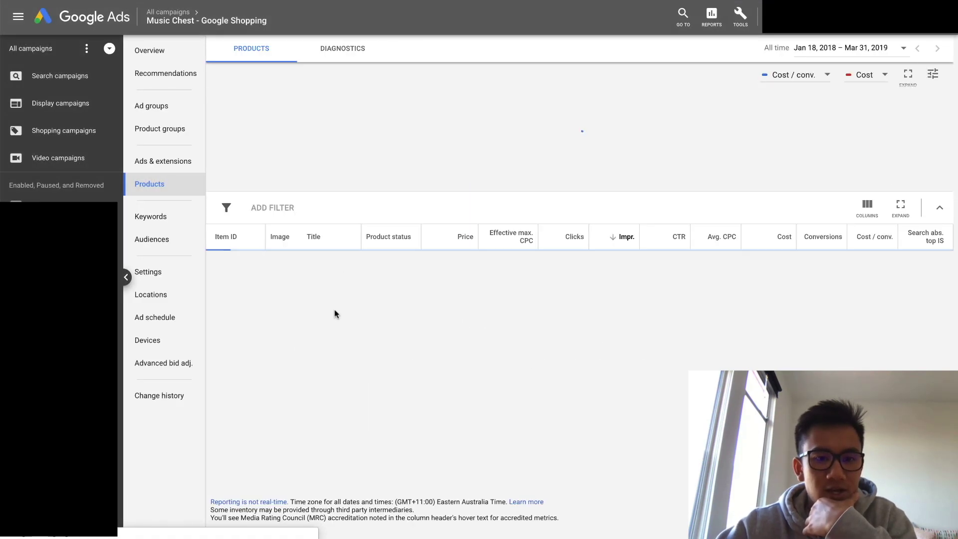
scroll(319, 435, down, 3)
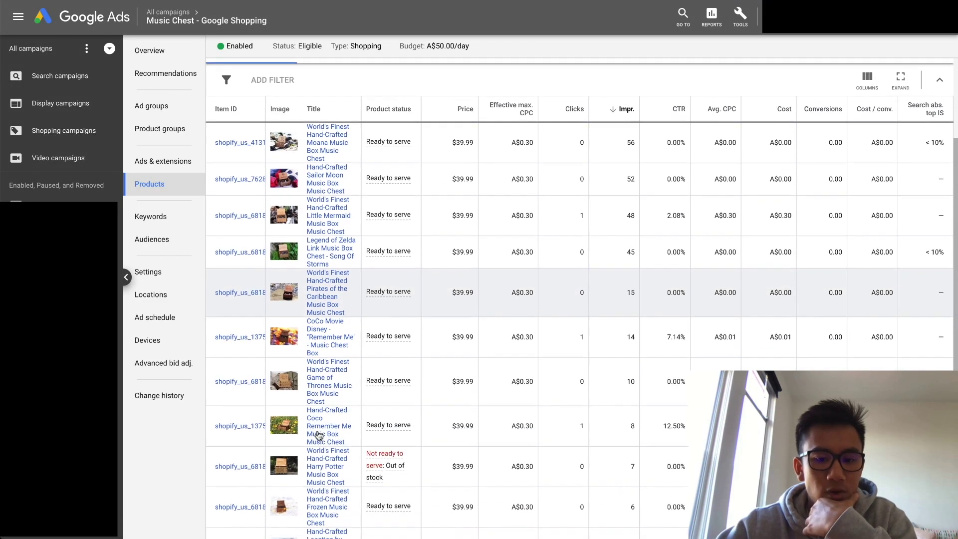
scroll(439, 386, up, 3)
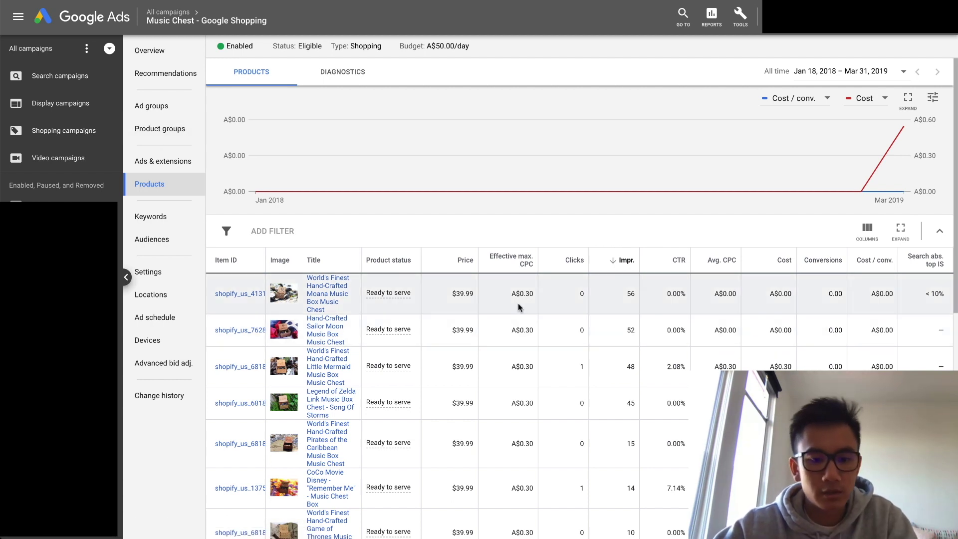
key(super+Tab)
- Enter $40 in the note and enlarge it to font size 48
text($)
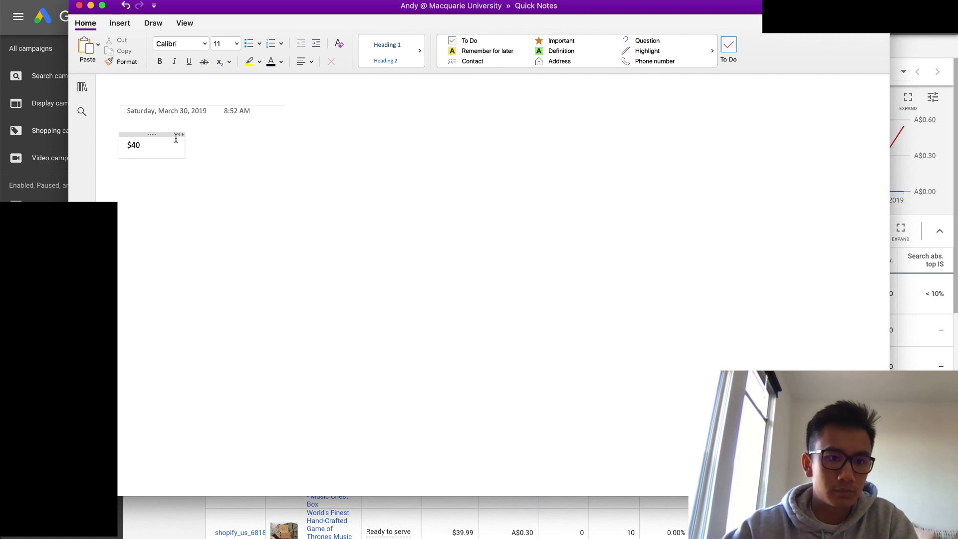
click(148, 144)
click(237, 44)
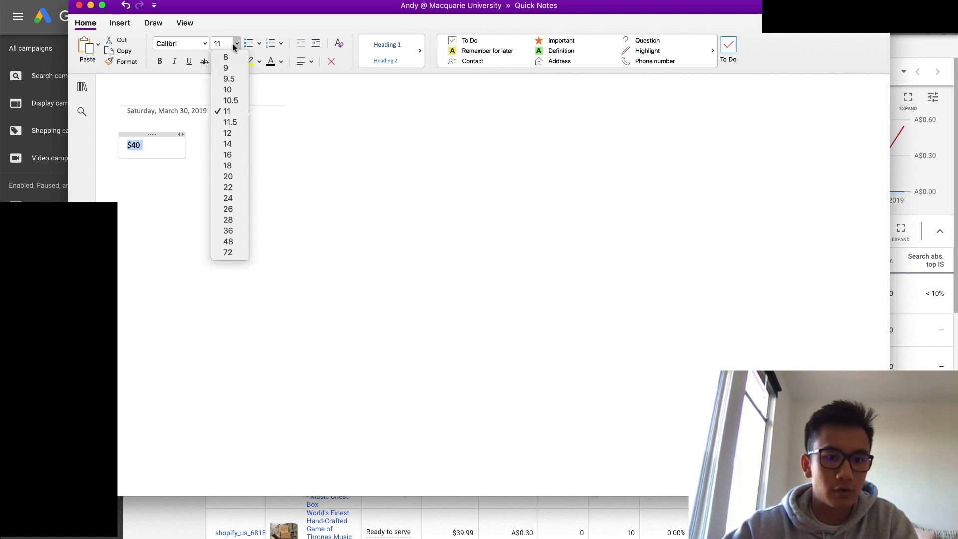
click(236, 209)
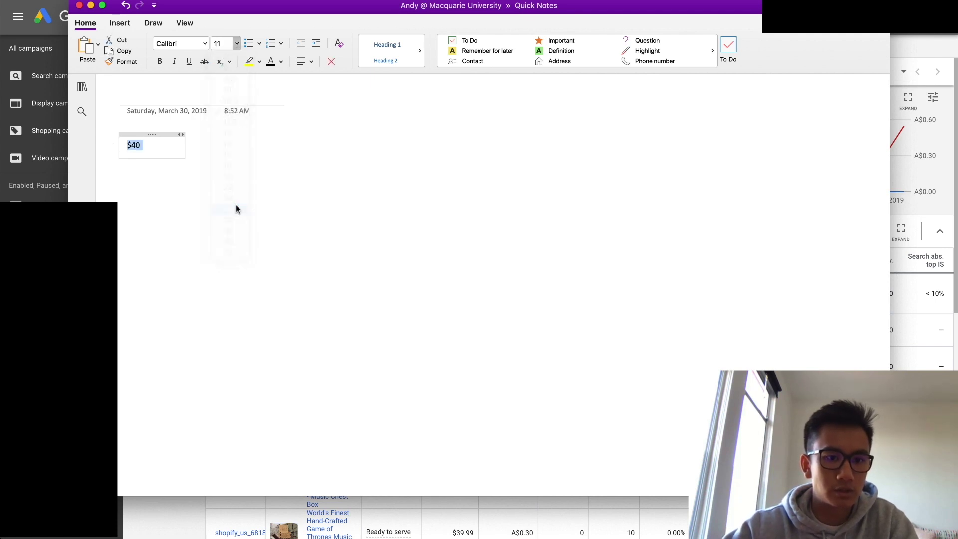
click(237, 49)
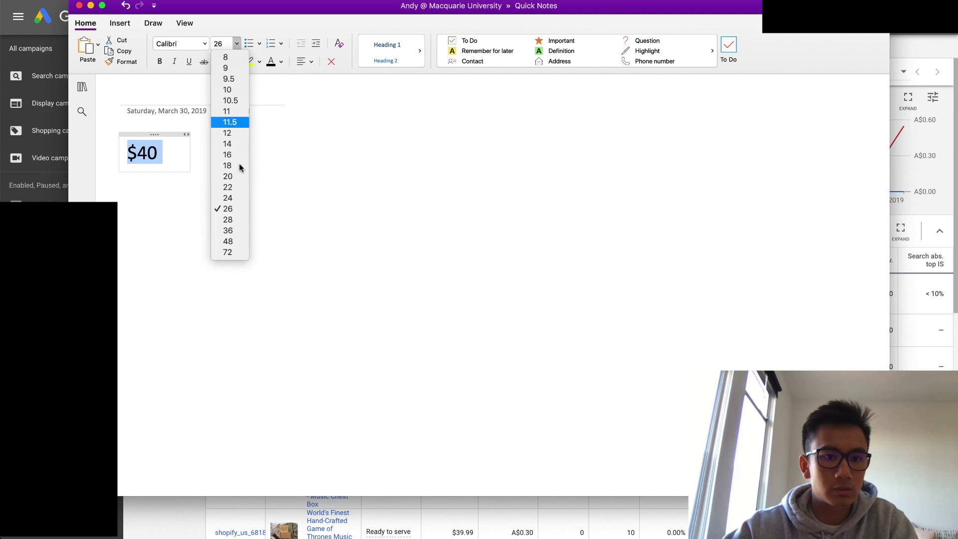
click(231, 242)
click(199, 166)
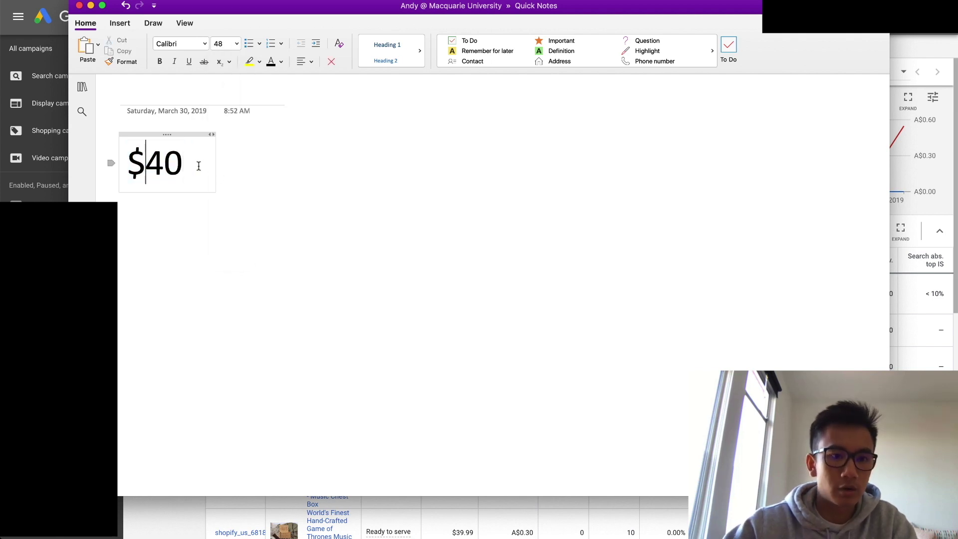
- Label the price 'Product' and add a 'COGS $7 Shipped' line below it
text(Product)
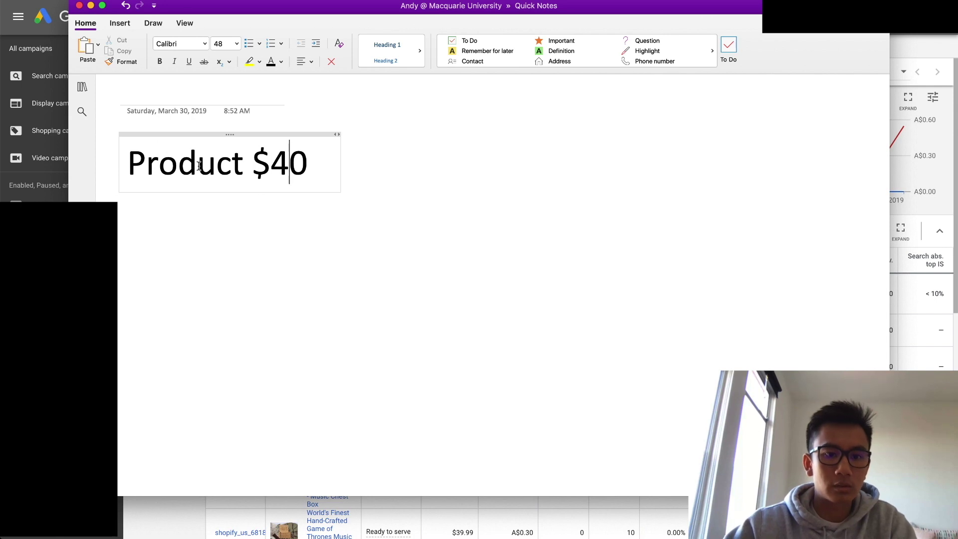
key(Return)
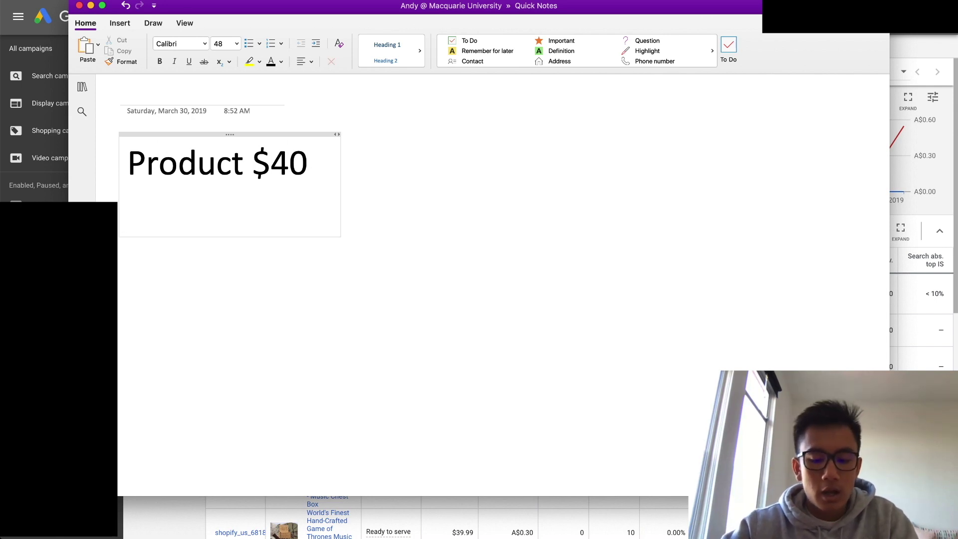
text(COGS )
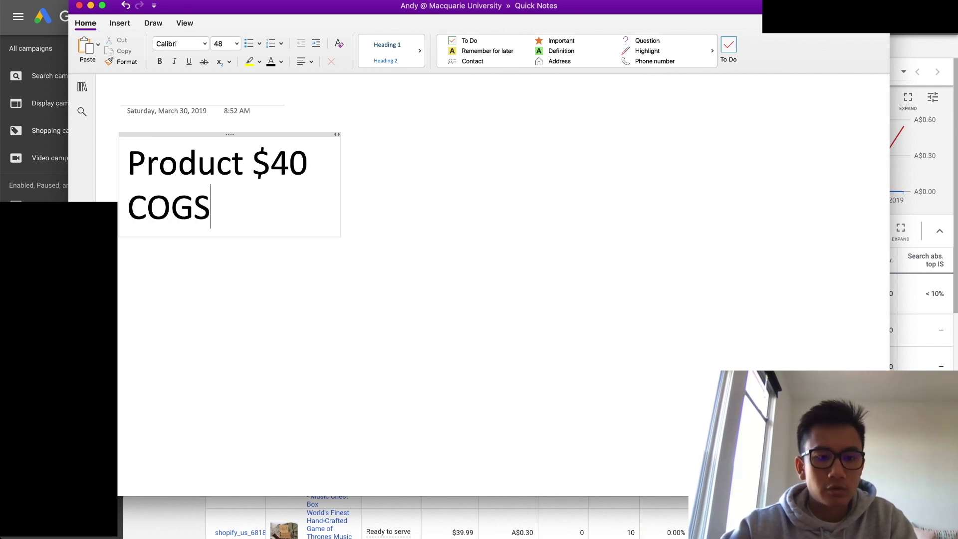
text($)
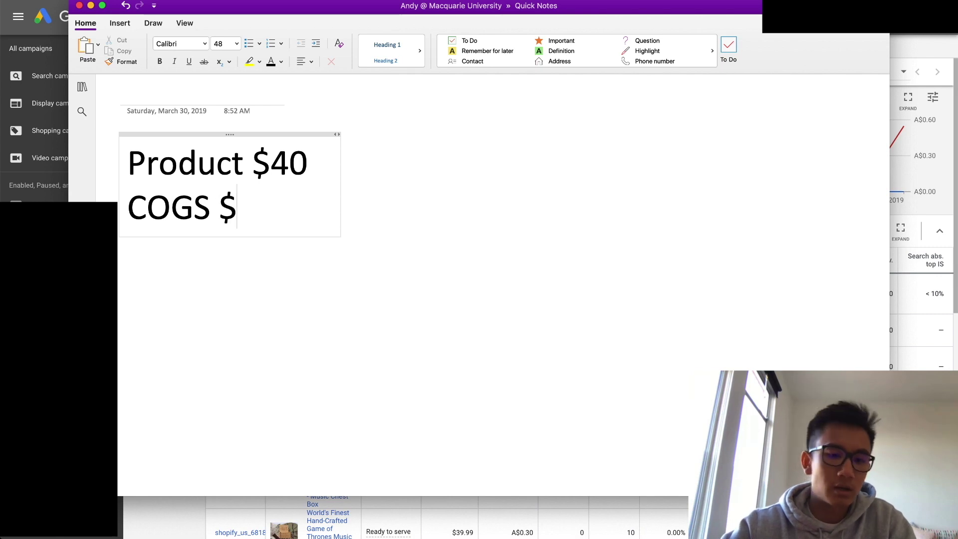
text(7 )
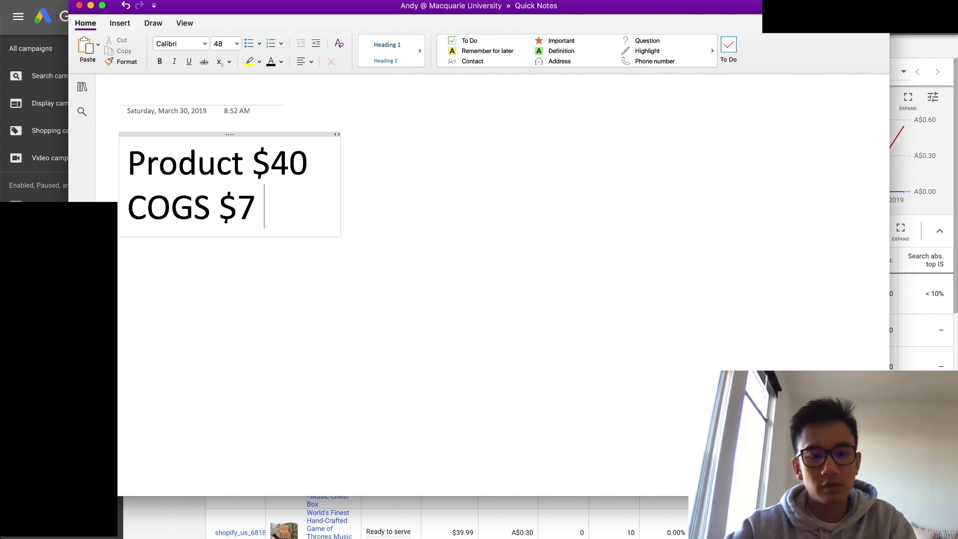
text(Shipped)
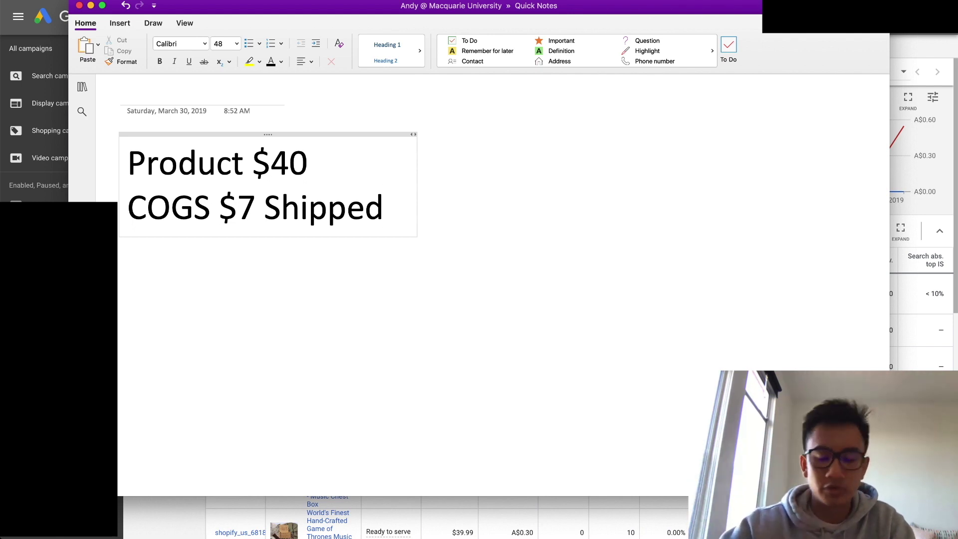
key(Return)
- Add a third line reading 'Profit Margin: $33', correcting the typos
text(Gi)
key(BackSpace)
key(BackSpace)
text(Prod)
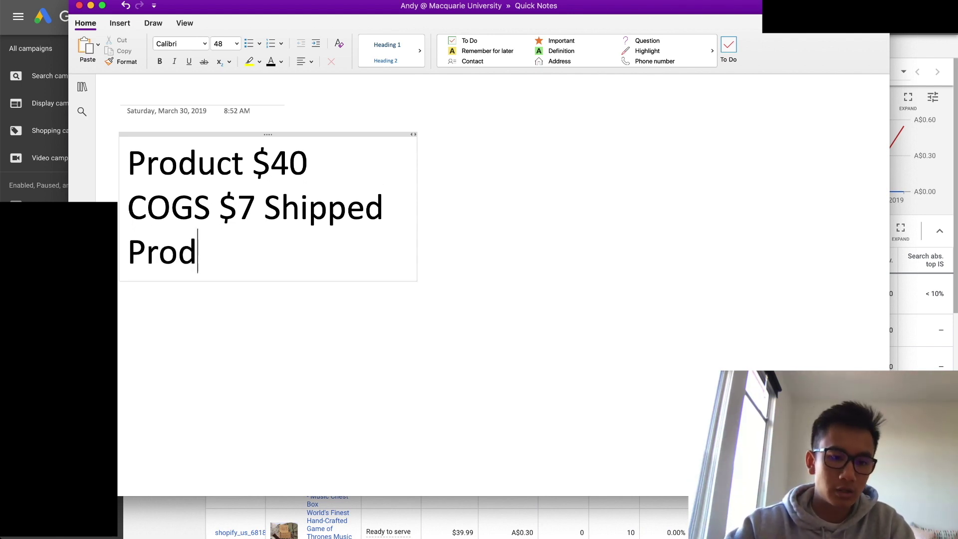
key(BackSpace)
text(fit Margi)
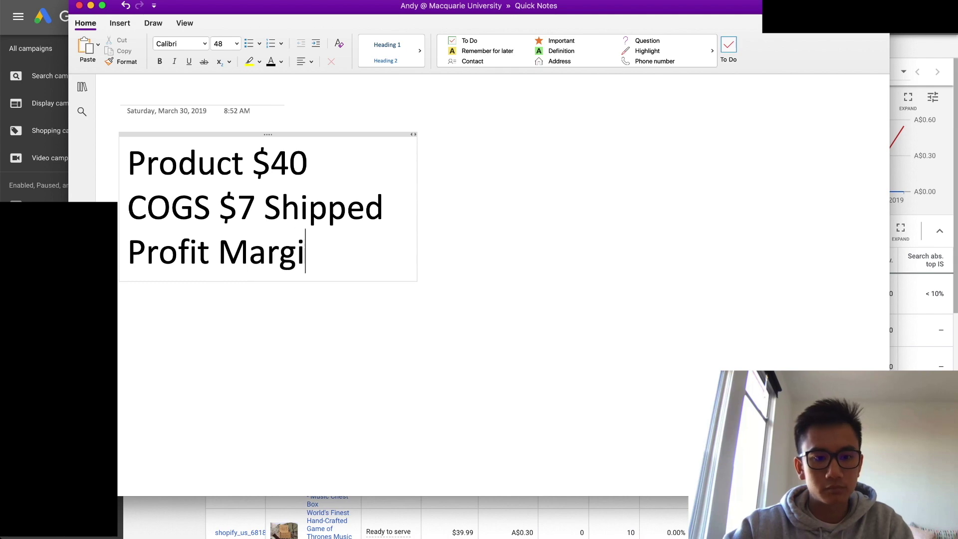
text(n: 2)
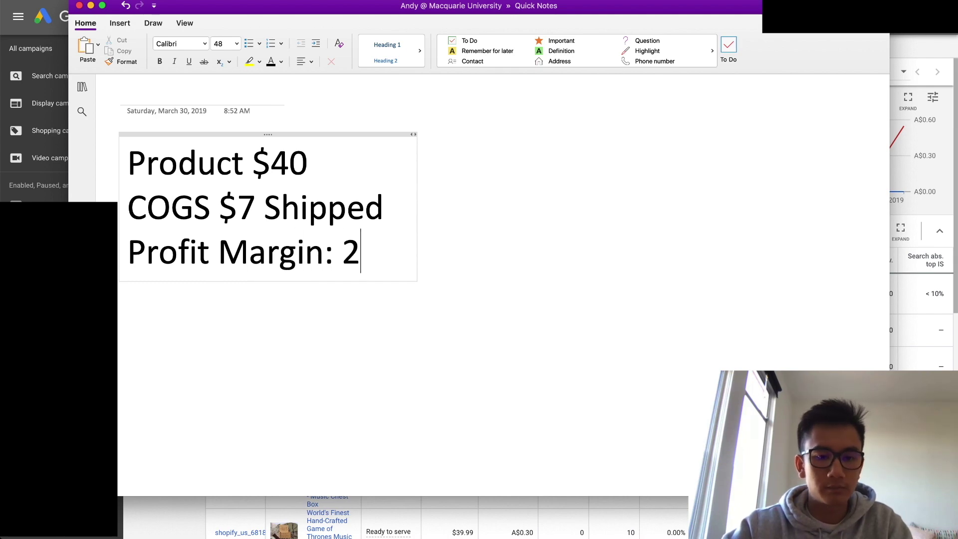
key(BackSpace)
text($)
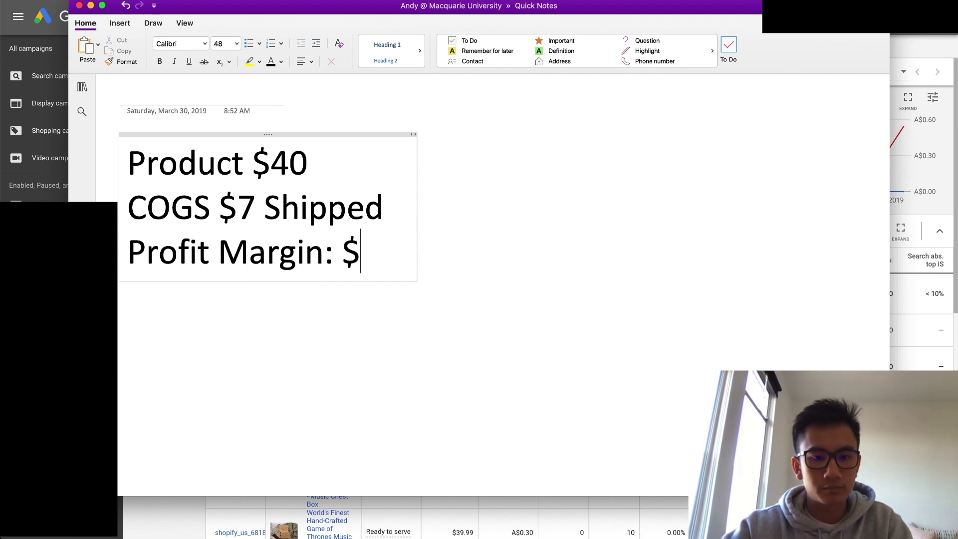
text(33)
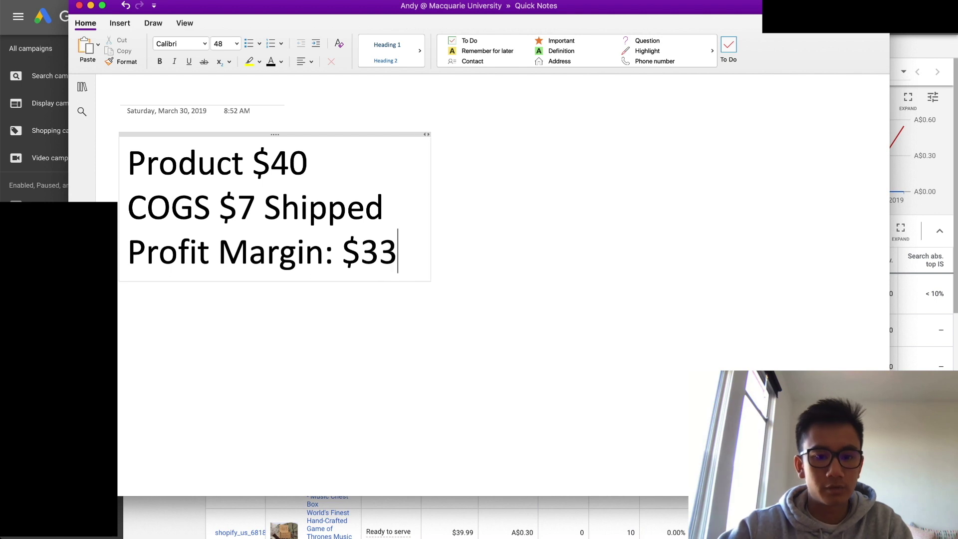
key(Return)
key(Return)
key(BackSpace)
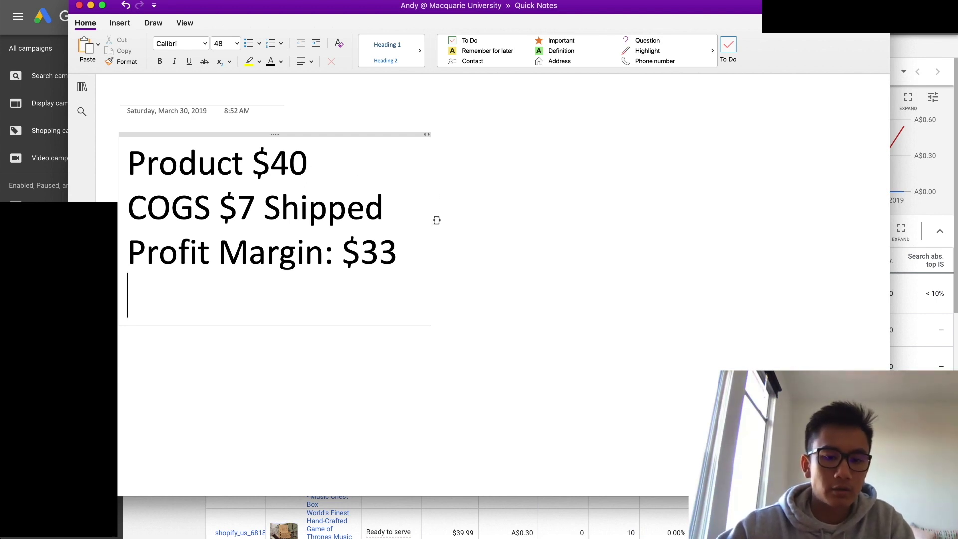
drag(398, 259, 348, 258)
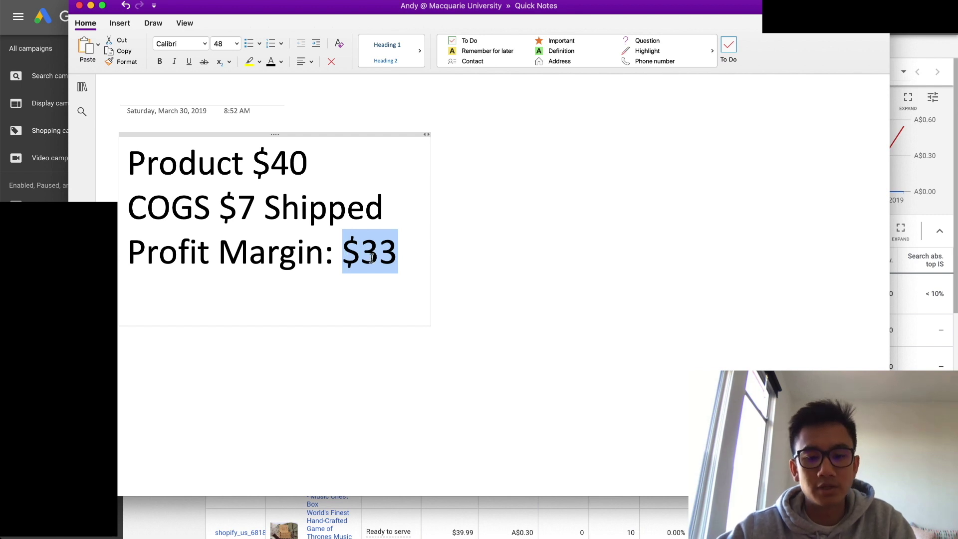
click(411, 265)
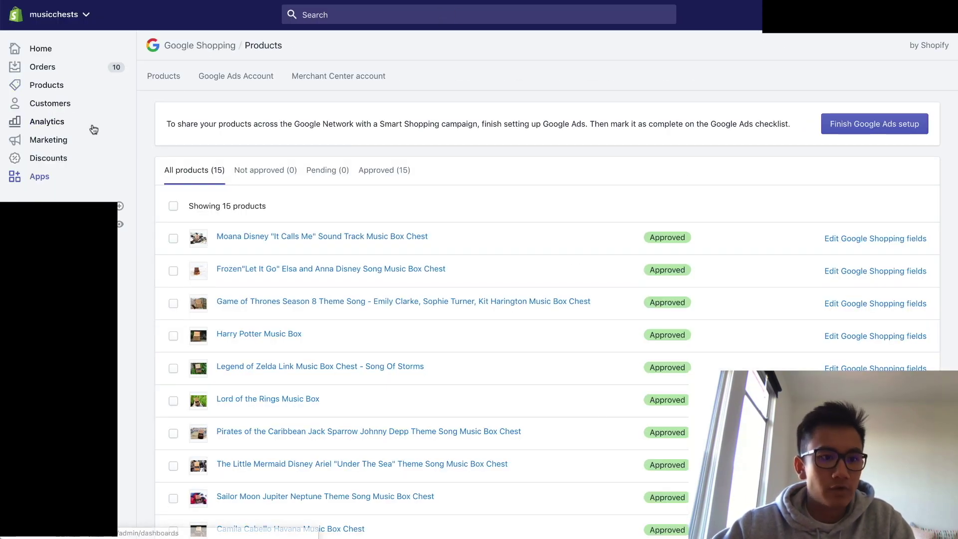
- Set the Shopify analytics dashboard's date range to the last 90 days
click(48, 124)
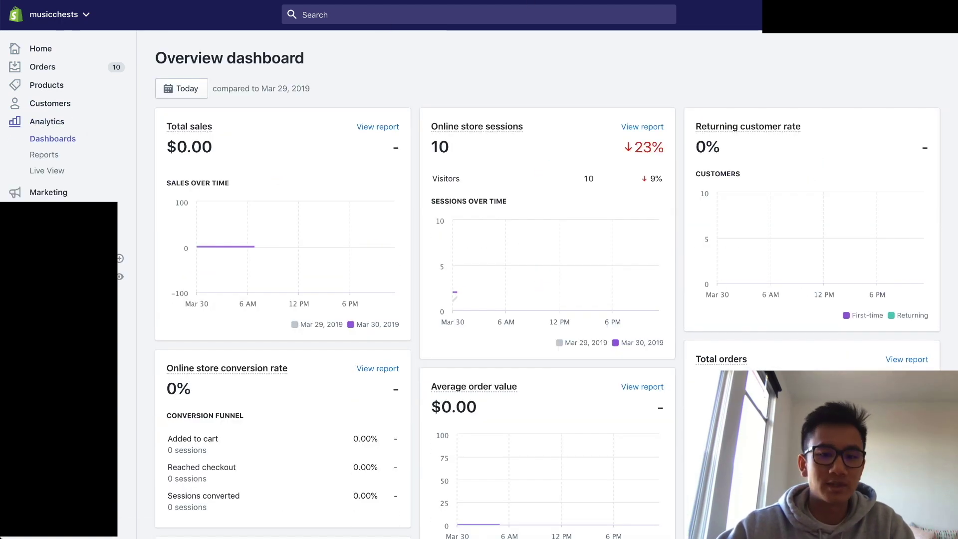
click(170, 100)
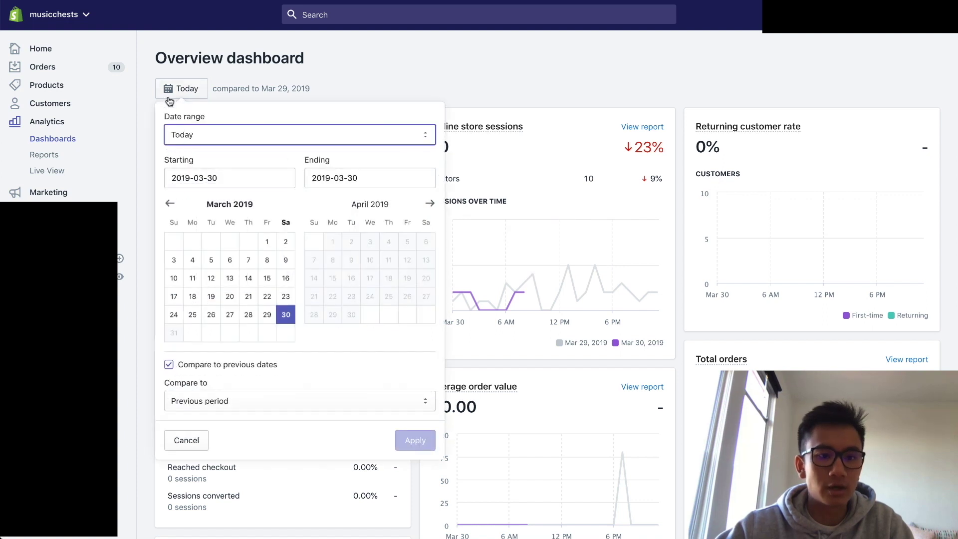
click(240, 135)
click(235, 178)
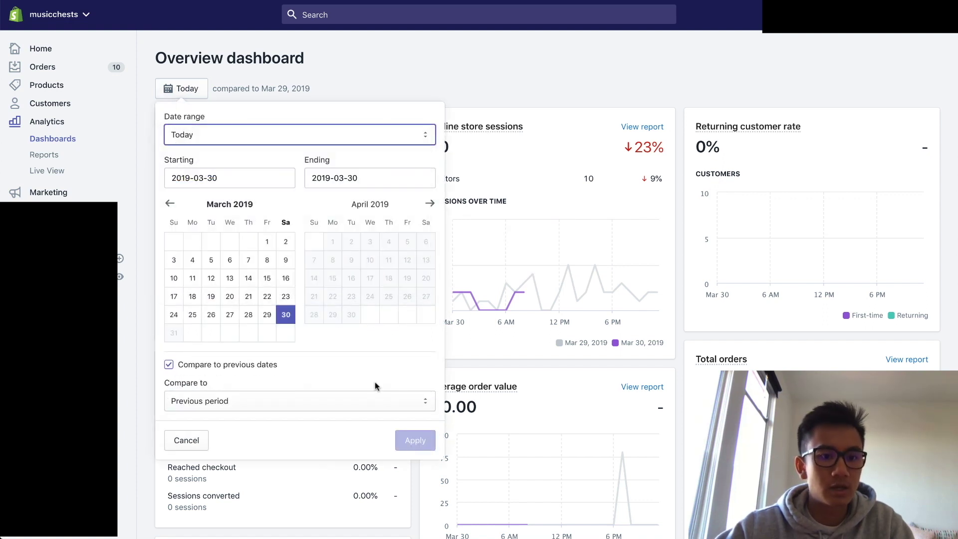
click(419, 442)
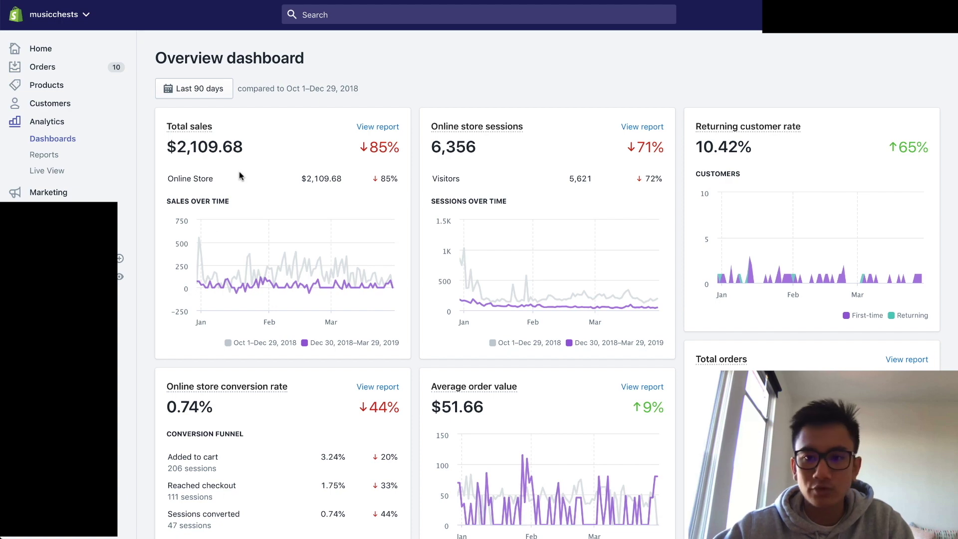
- Locate the 0.74% online store conversion rate on the dashboard
scroll(283, 247, down, 5)
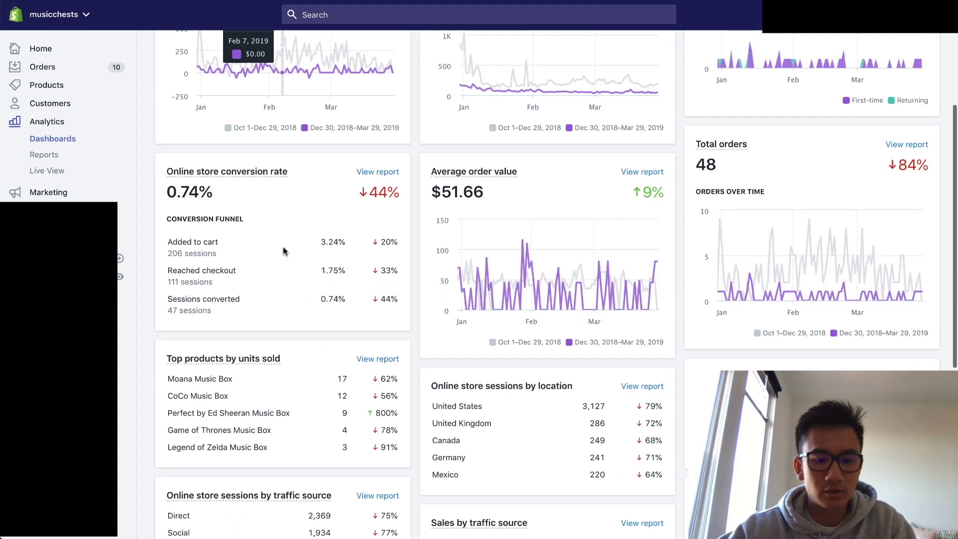
scroll(291, 296, up, 3)
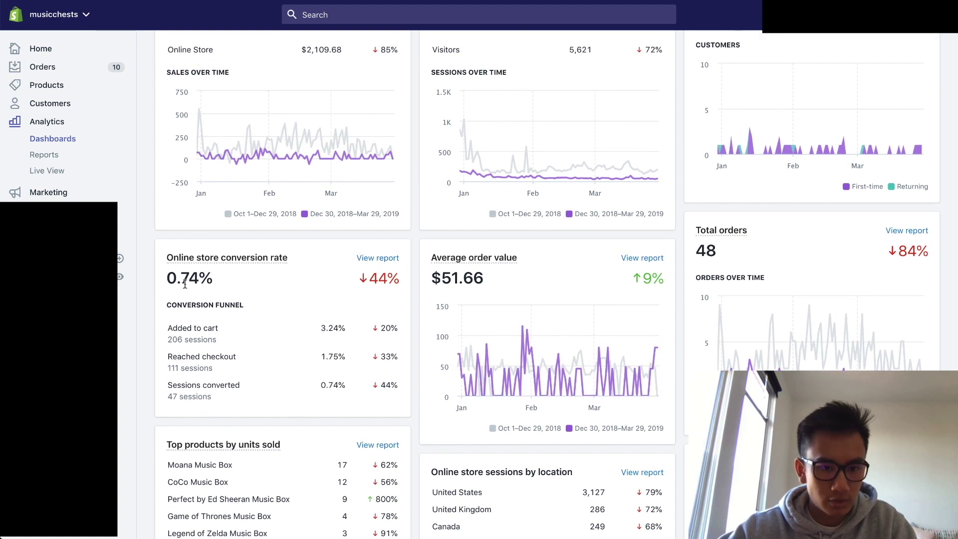
drag(170, 280, 217, 272)
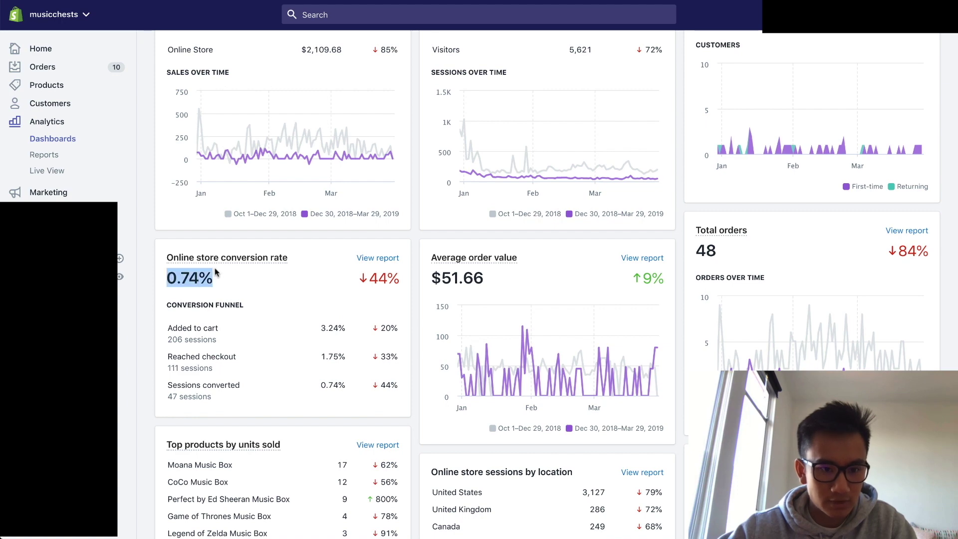
click(197, 278)
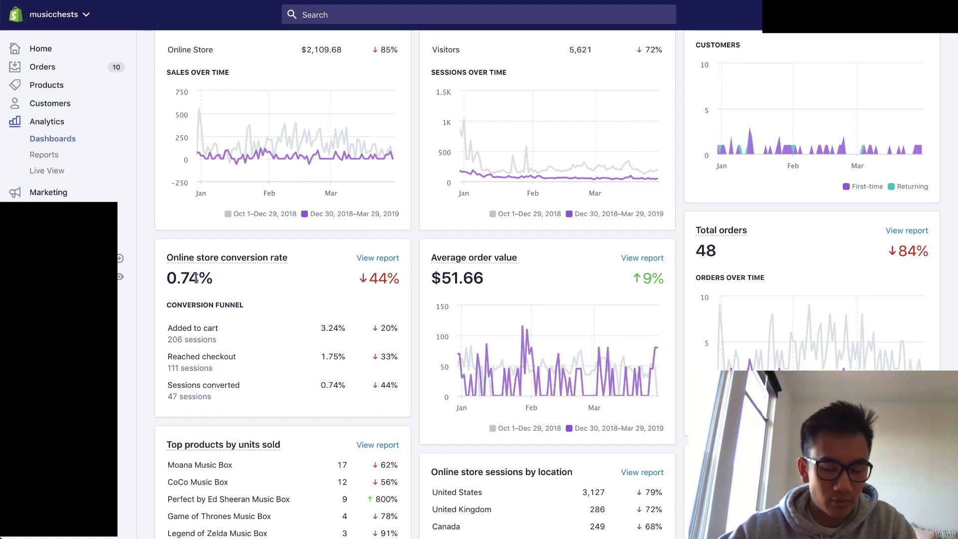
- Add a 'Conversion Rate 0.74%' line beneath the profit margin, checking the rate in Shopify
key(super+Tab)
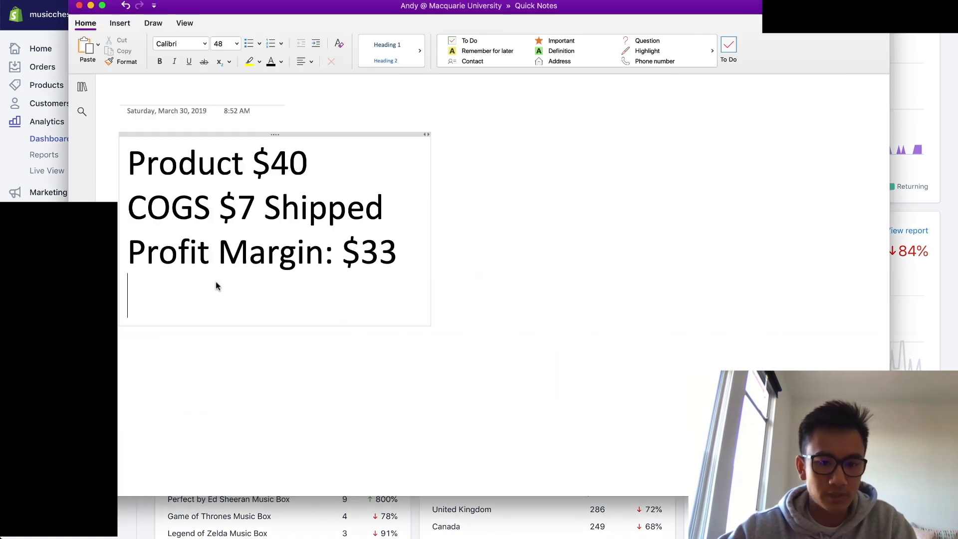
text(Conver)
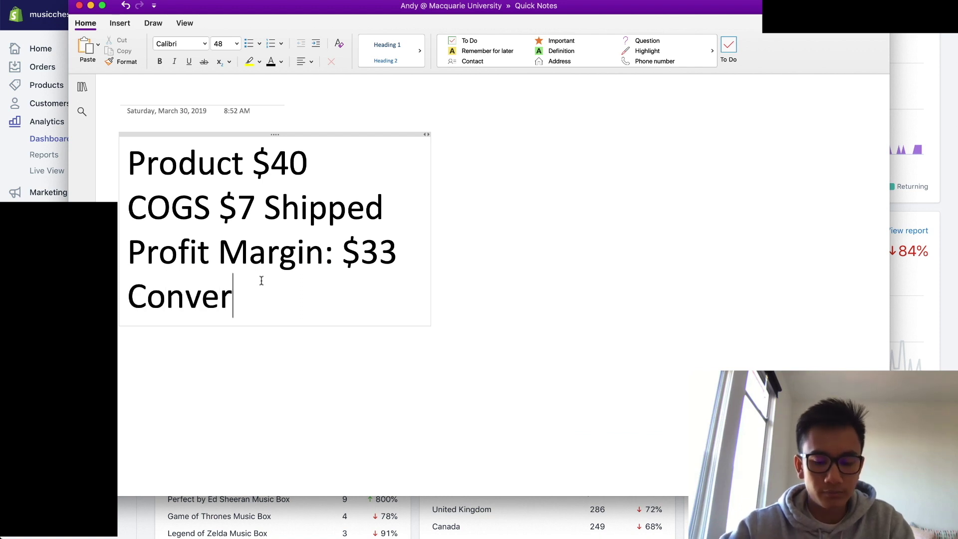
text(sion Rate )
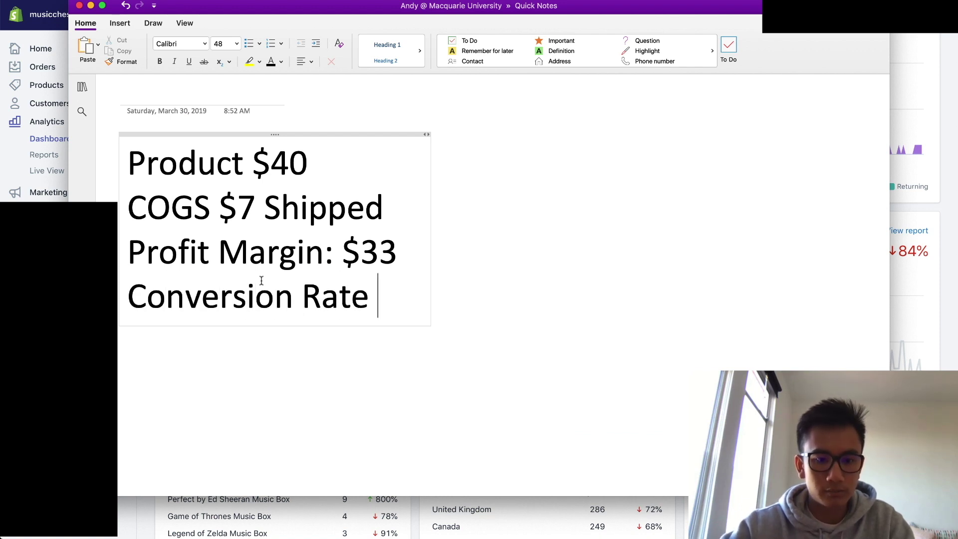
text(: $0)
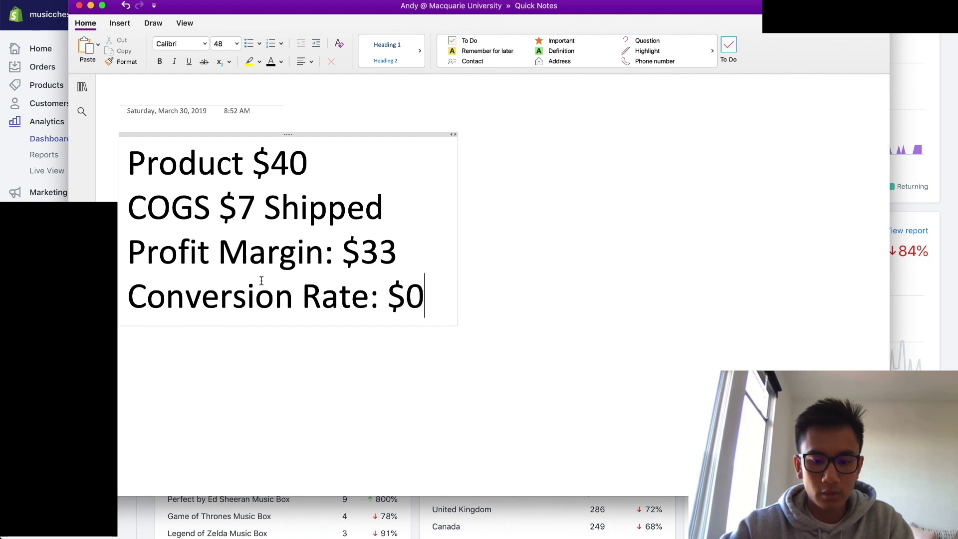
text(.7)
key(BackSpace)
key(BackSpace)
key(BackSpace)
key(BackSpace)
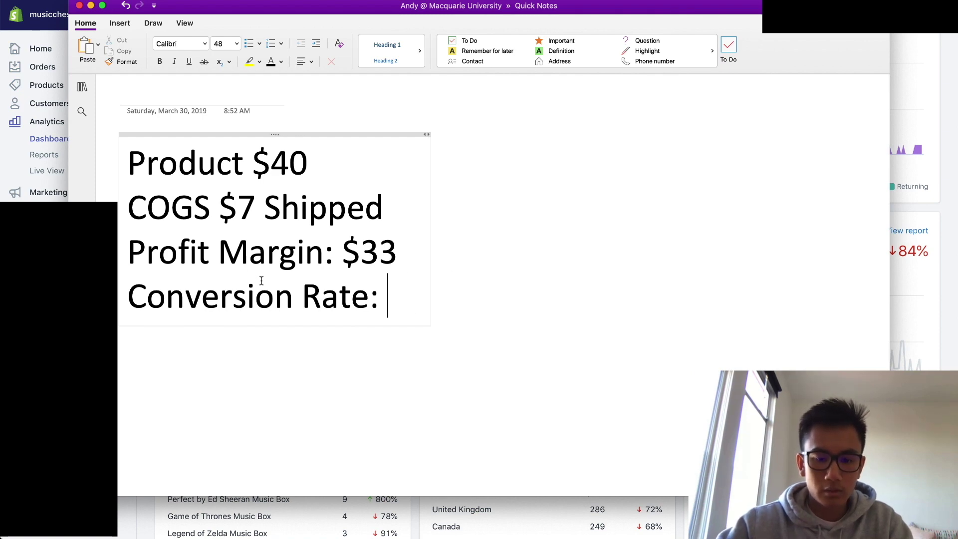
text(0.)
key(super+Tab)
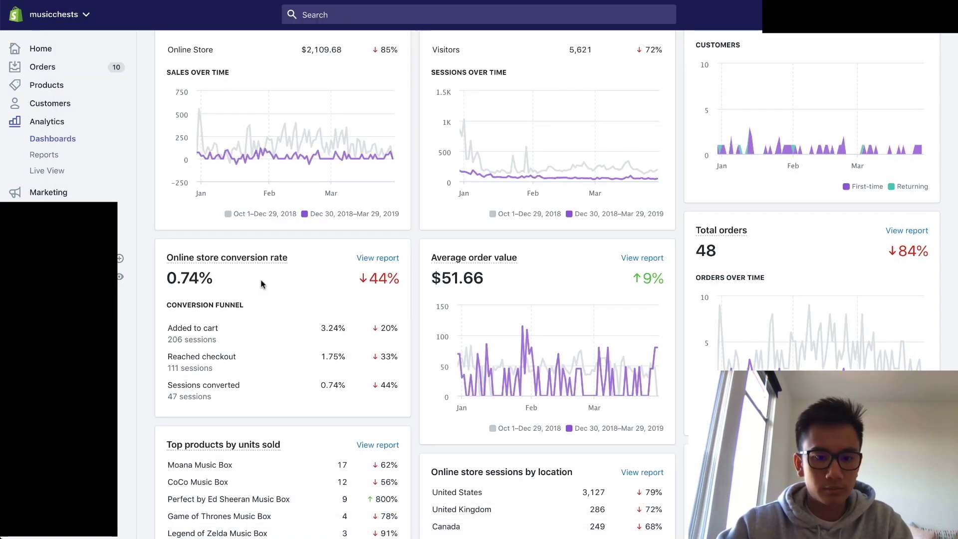
key(super+Tab)
text(74%)
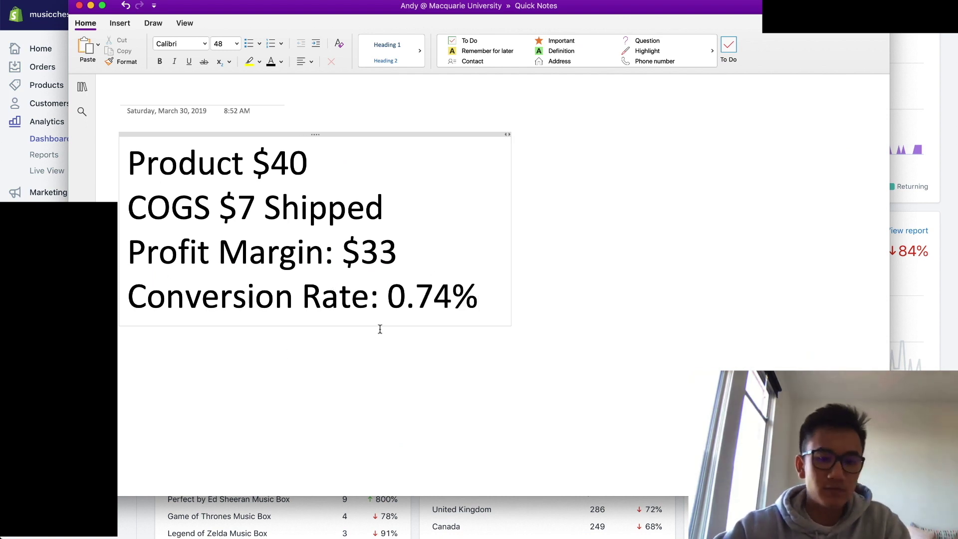
- Leave space below the conversion rate and start the formula with '$33 x'
drag(466, 303, 508, 316)
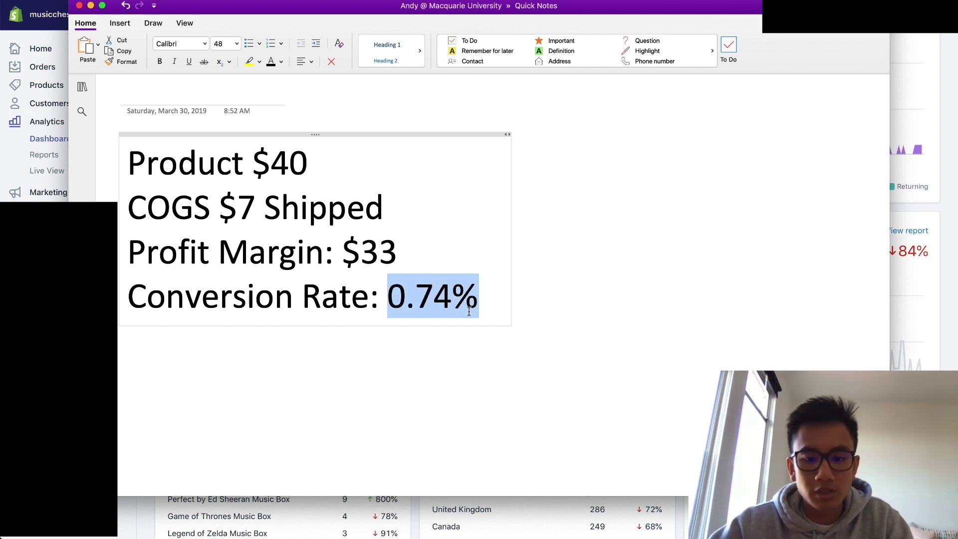
click(433, 307)
click(388, 297)
shift+click(490, 294)
click(490, 294)
key(Return)
key(Return)
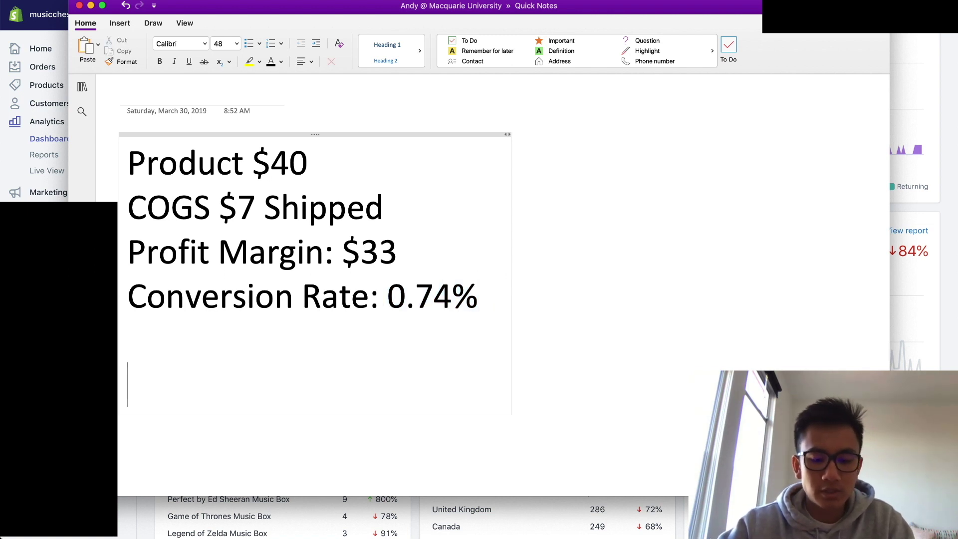
text($33)
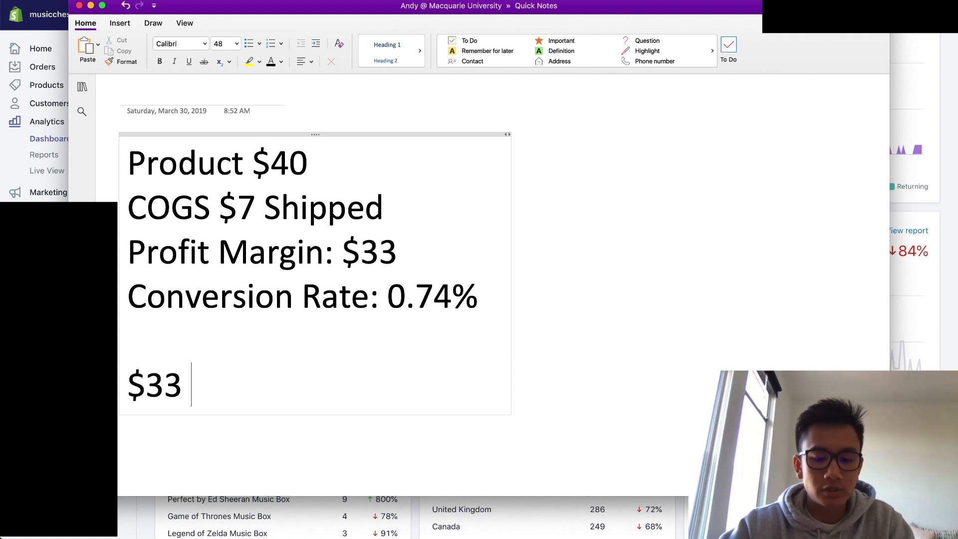
text( x )
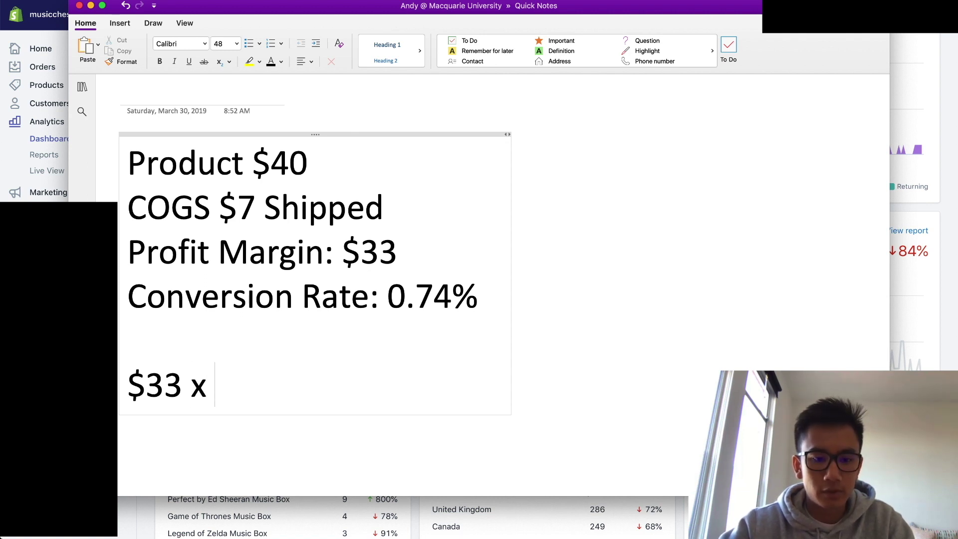
text())
- Complete the formula as '$33 x 0.74% = $0.24 Max CPC', fixing typos
key(BackSpace)
text(0.)
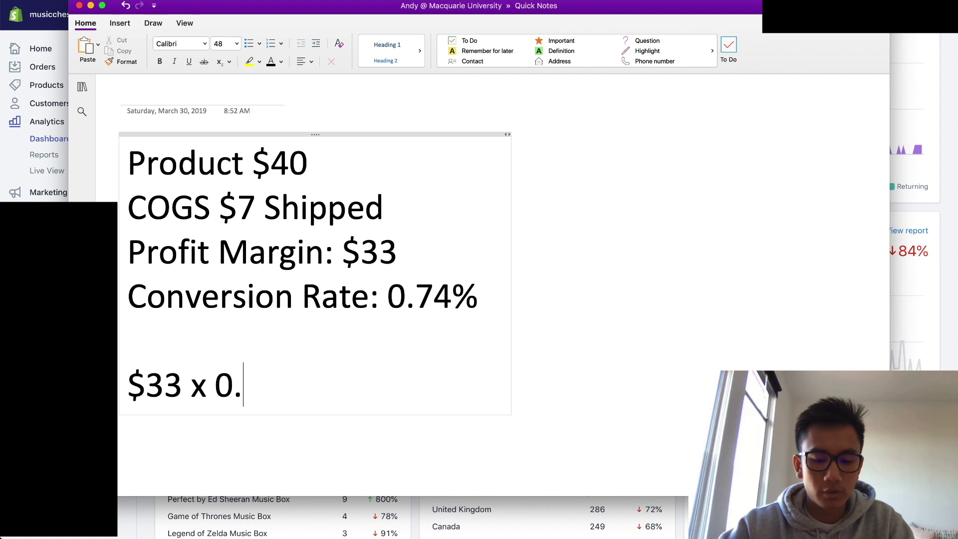
text(74)
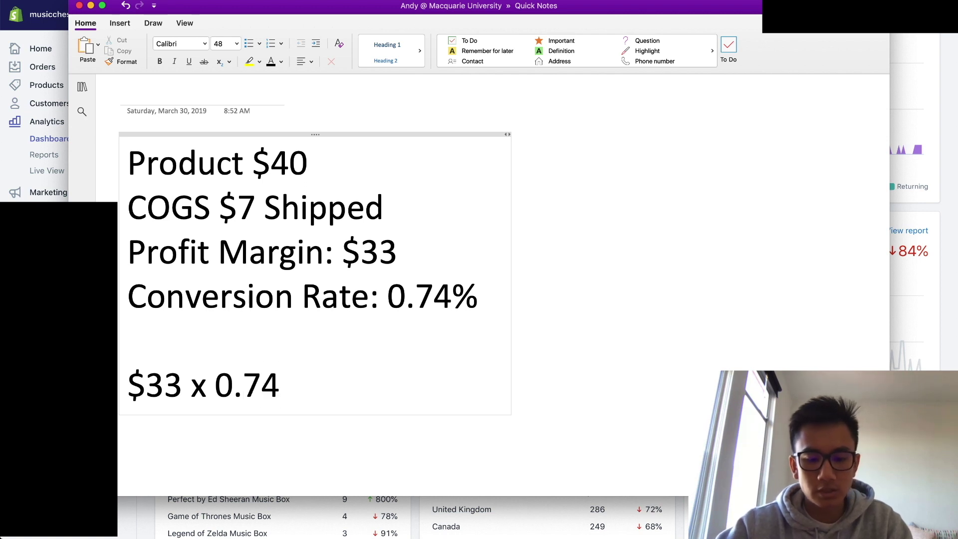
text(% = $0.24 )
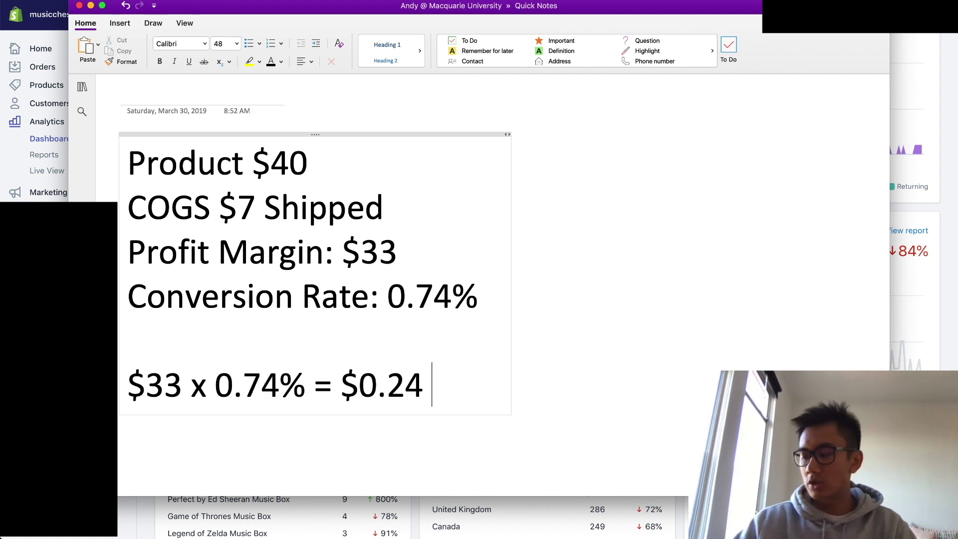
text(Max)
key(BackSpace)
key(BackSpace)
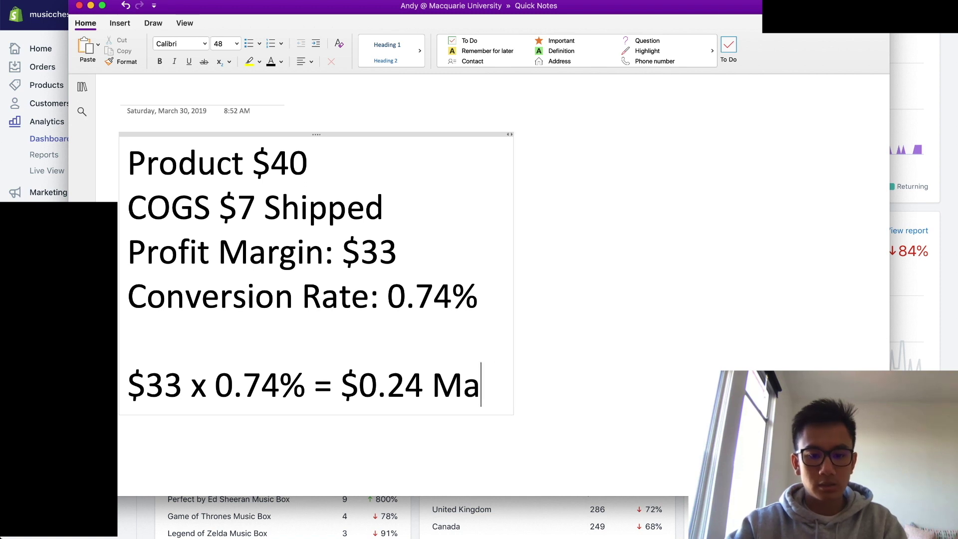
key(BackSpace)
text(Max CPC)
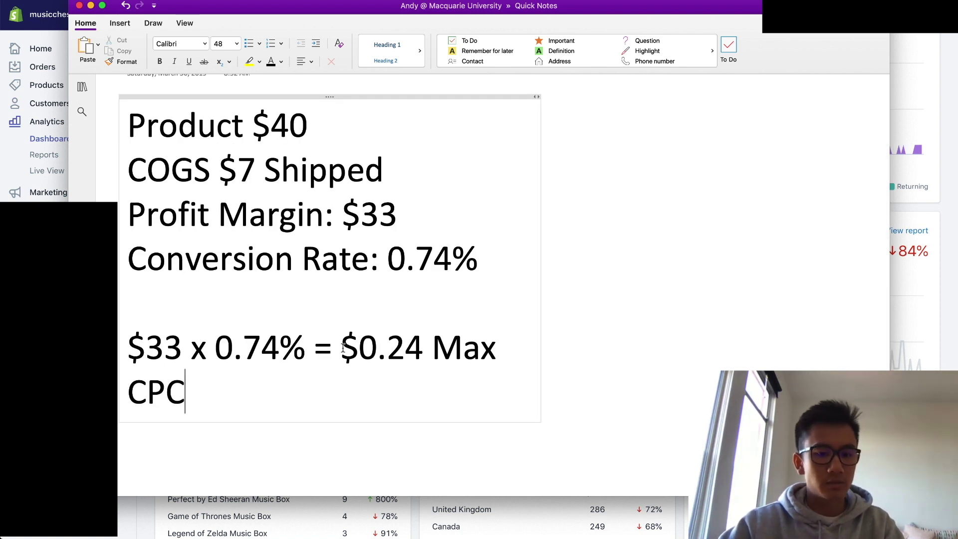
drag(342, 350, 419, 354)
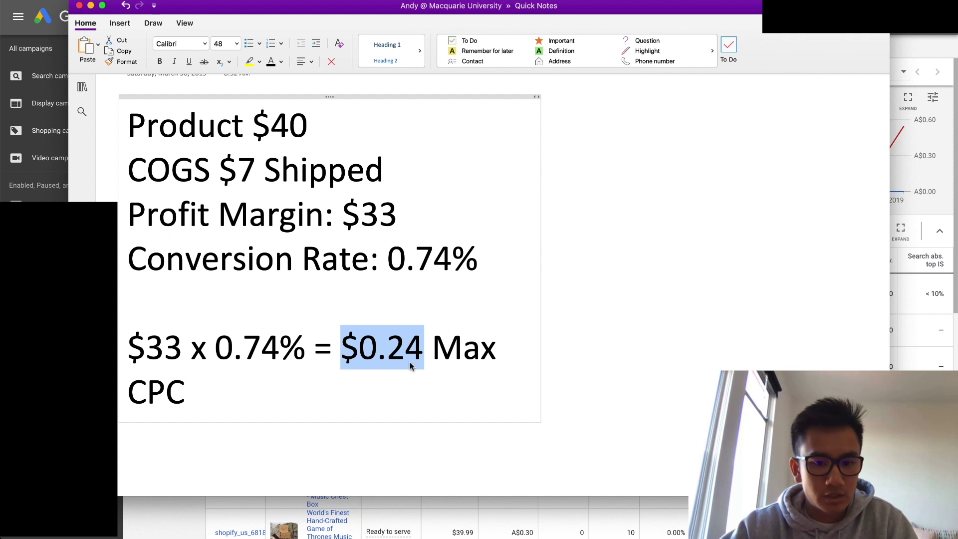
click(284, 355)
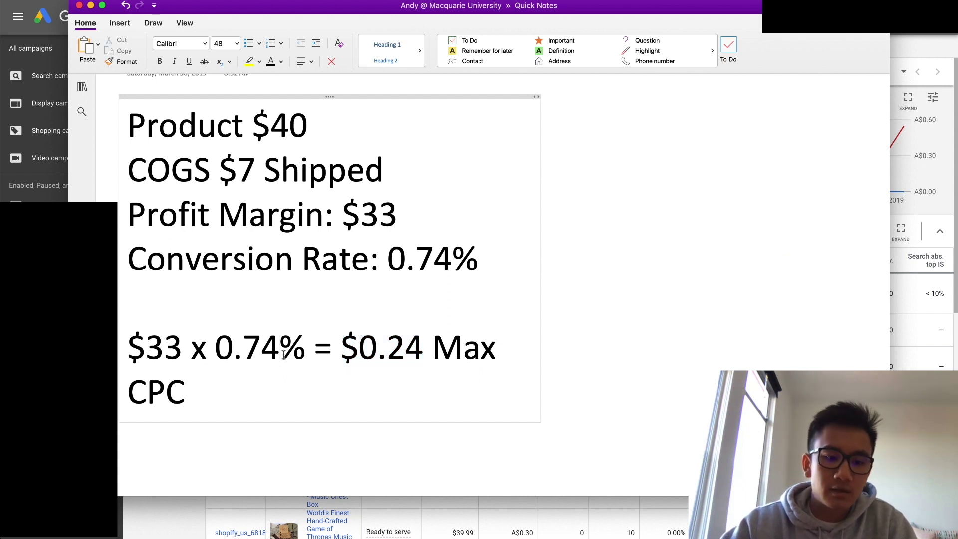
- Change the formula's conversion rate from 0.74% to 3%
key(BackSpace)
key(BackSpace)
key(BackSpace)
key(BackSpace)
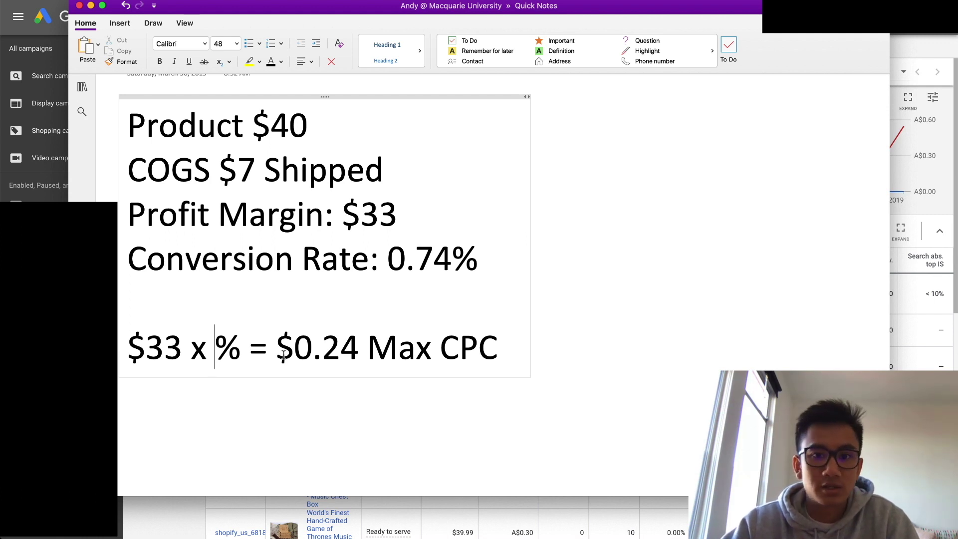
text(3)
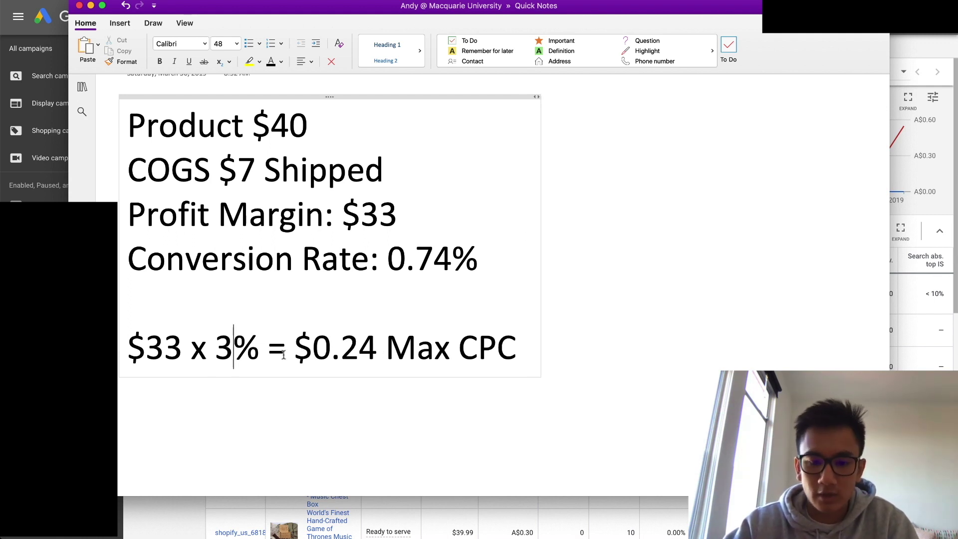
key(Return)
key(BackSpace)
- Replace the $0.24 result with $0.99 so the formula reads $33 x 3% = $0.99 Max CPC
click(407, 349)
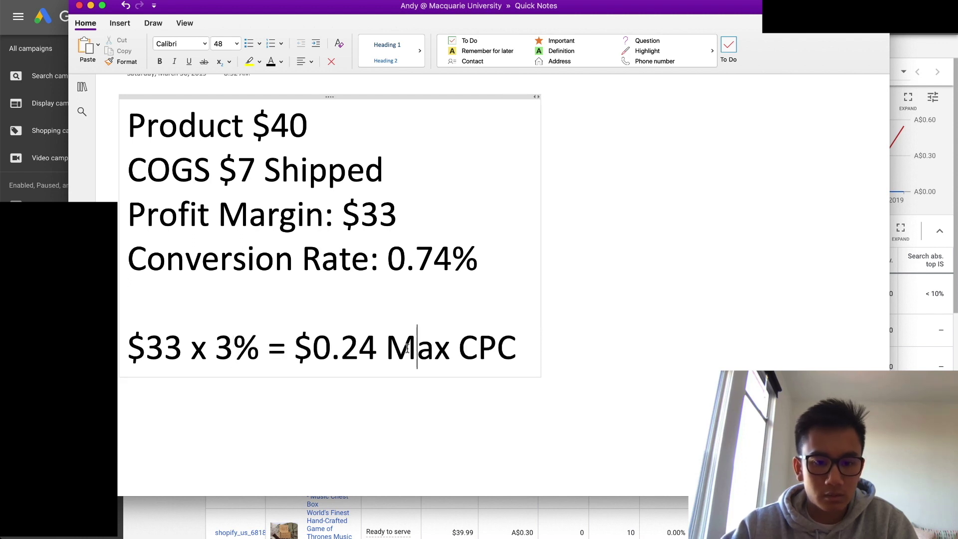
click(367, 340)
click(374, 345)
key(BackSpace)
key(BackSpace)
key(BackSpace)
key(BackSpace)
key(BackSpace)
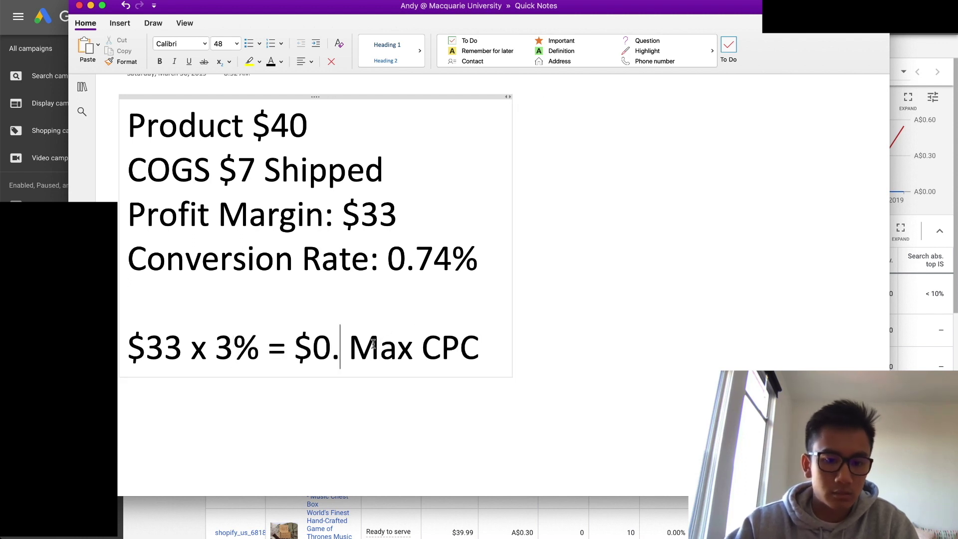
key(Return)
key(BackSpace)
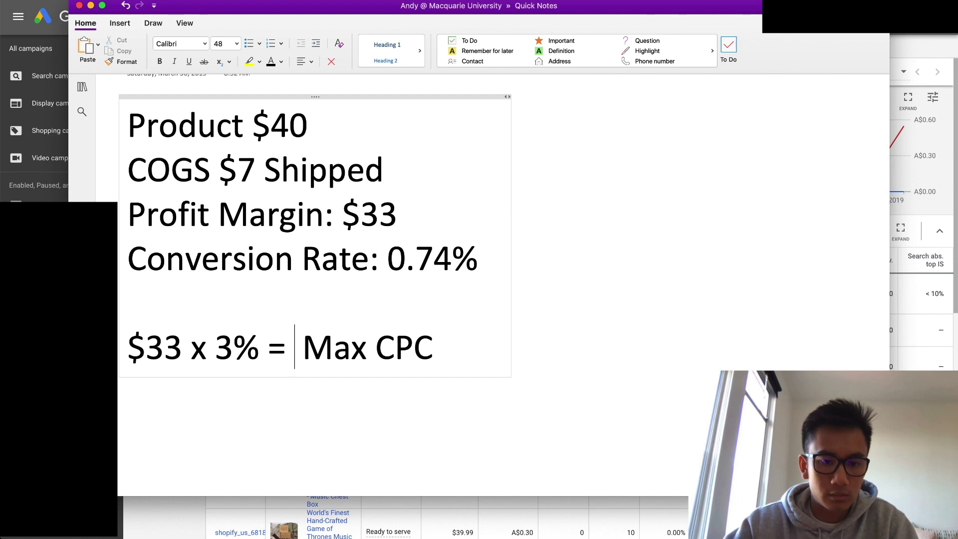
text($0.99)
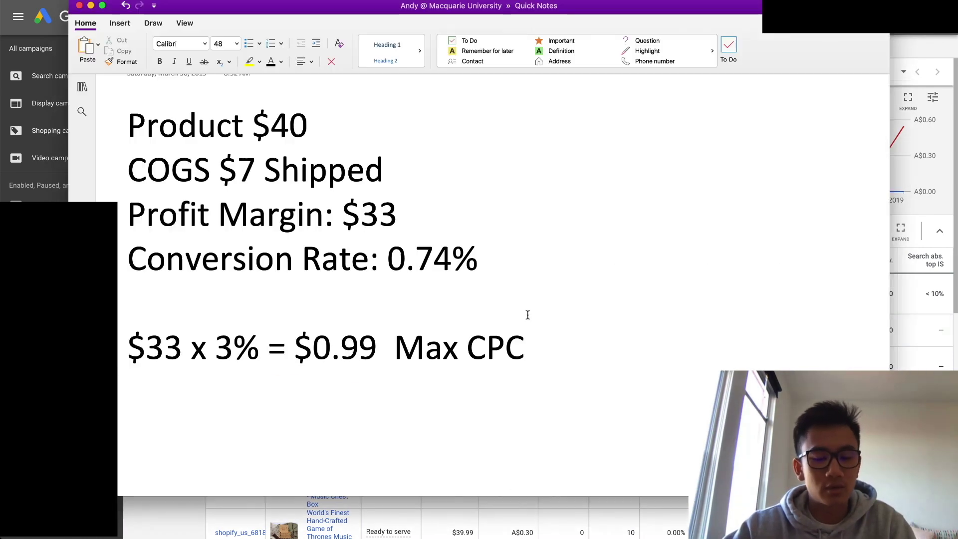
click(528, 315)
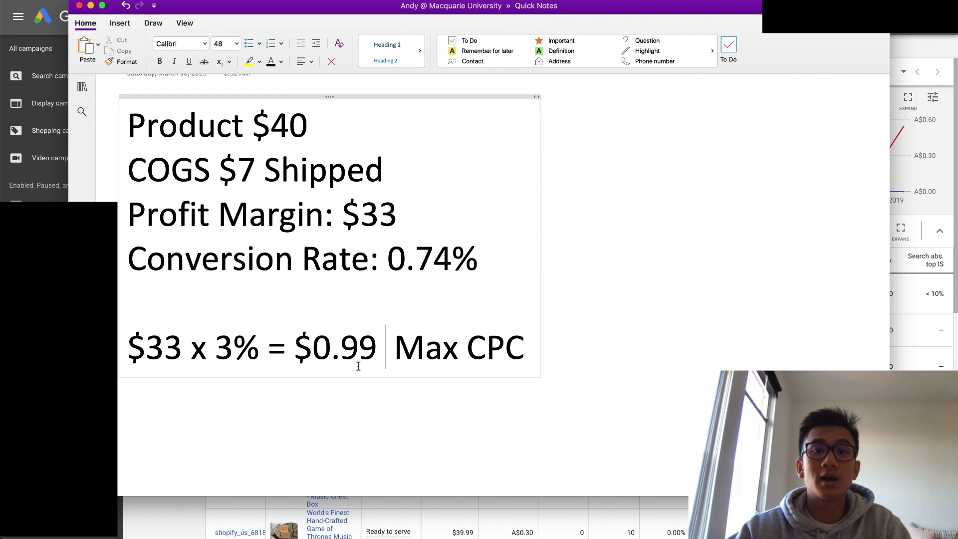
drag(216, 347, 228, 348)
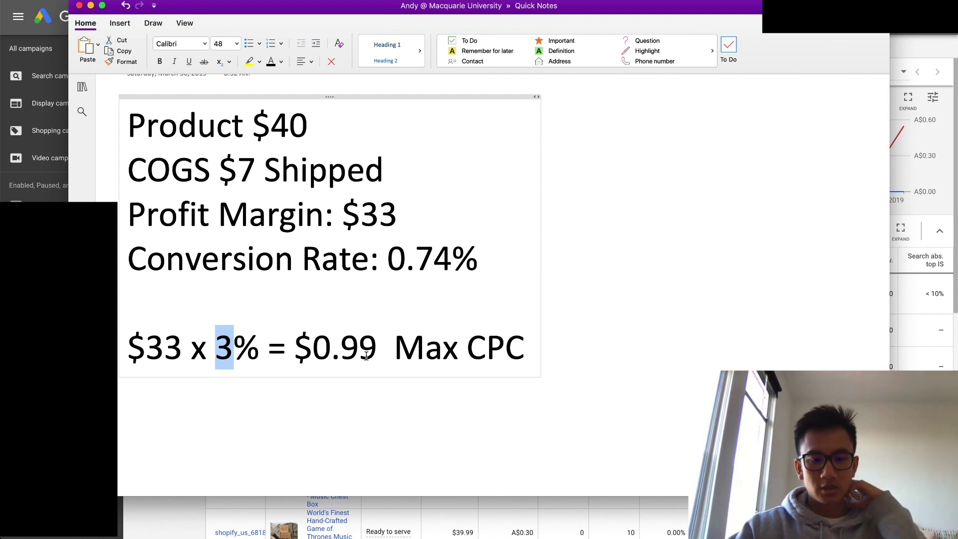
key(super+Tab)
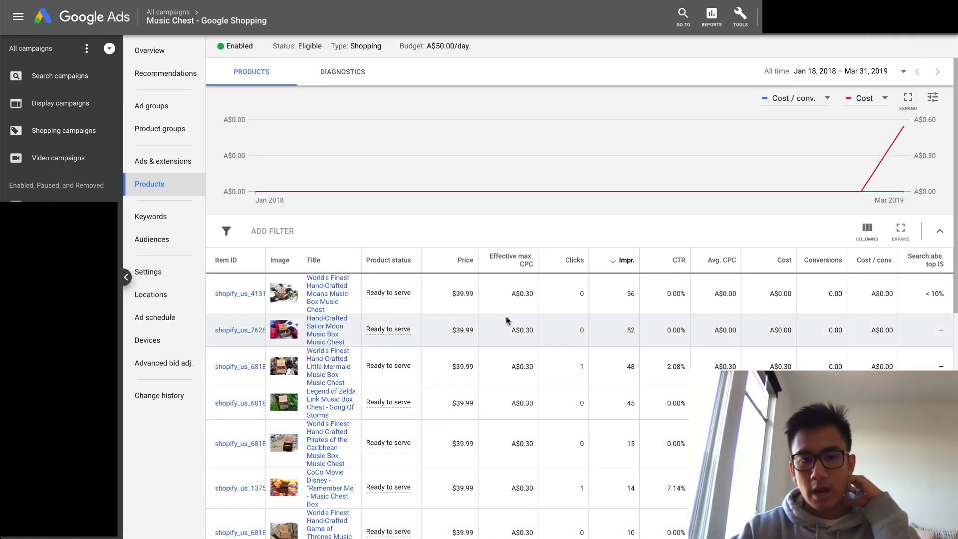
- Scroll the Products table comparing the A$0.30 effective max CPC bids against the $0.99 figure
scroll(324, 449, down, 6)
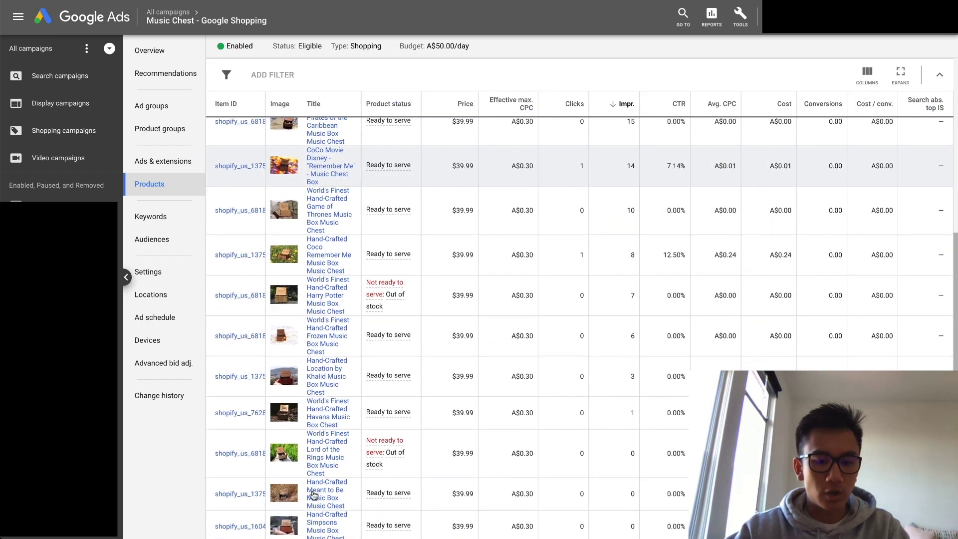
scroll(313, 495, down, 1)
scroll(314, 495, up, 7)
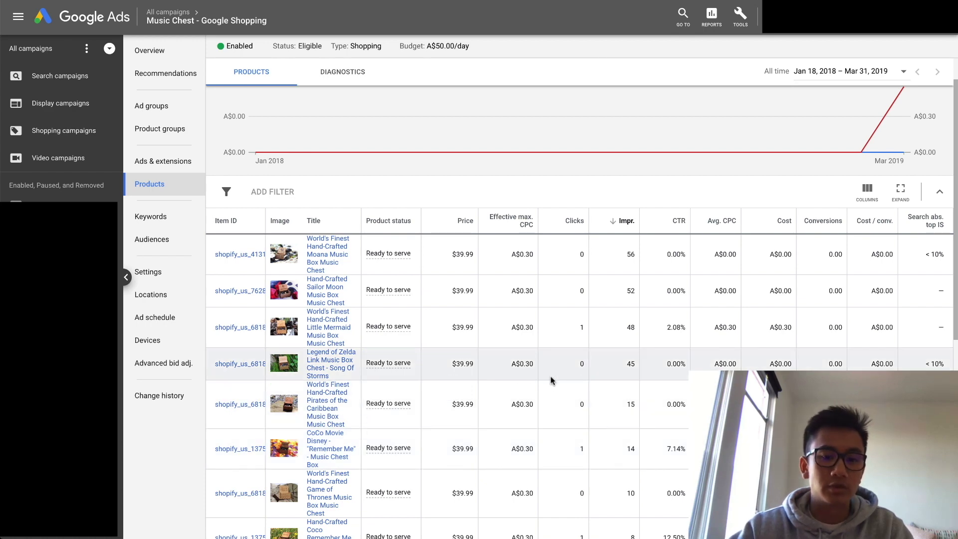
scroll(552, 381, down, 5)
key(super+Tab)
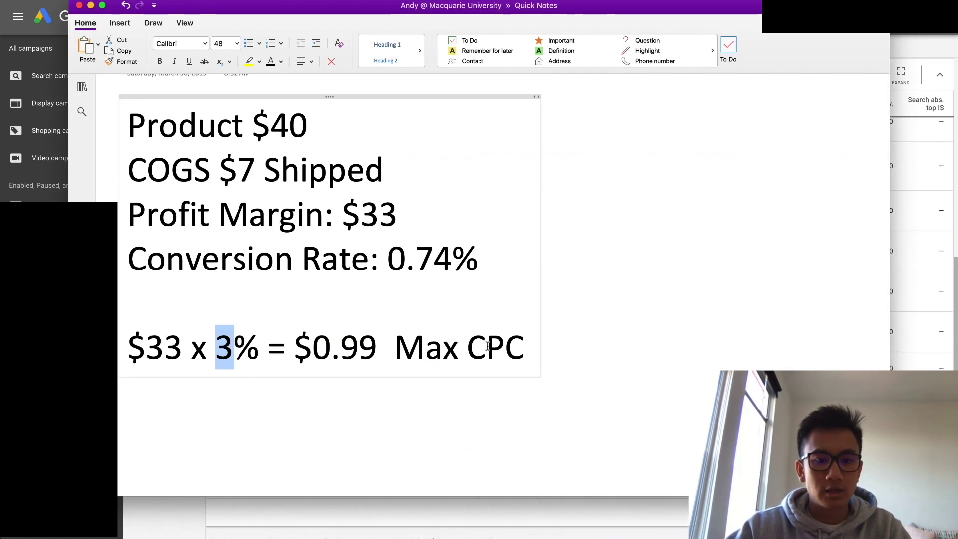
- Change the formula's conversion rate from 3% to 4%
scroll(488, 347, up, 2)
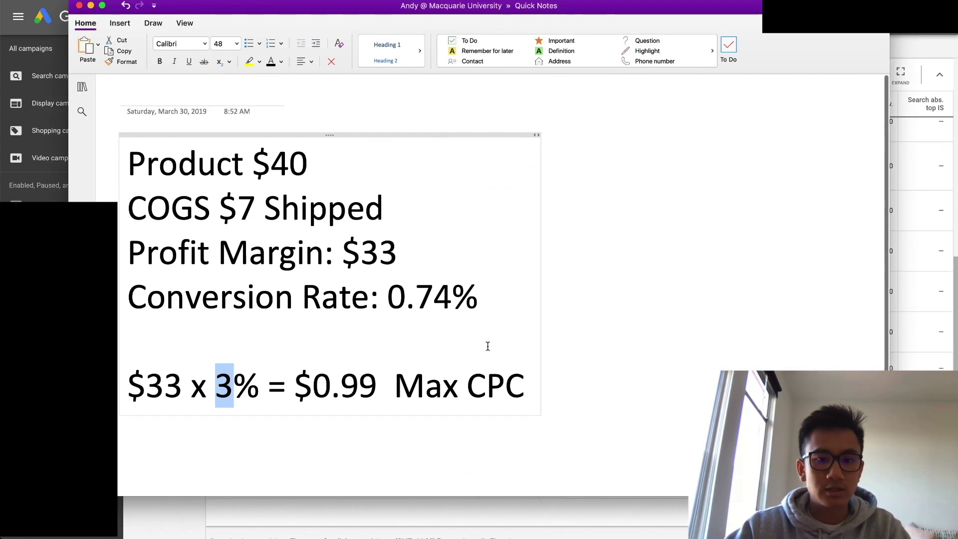
click(437, 135)
click(391, 441)
scroll(368, 387, down, 1)
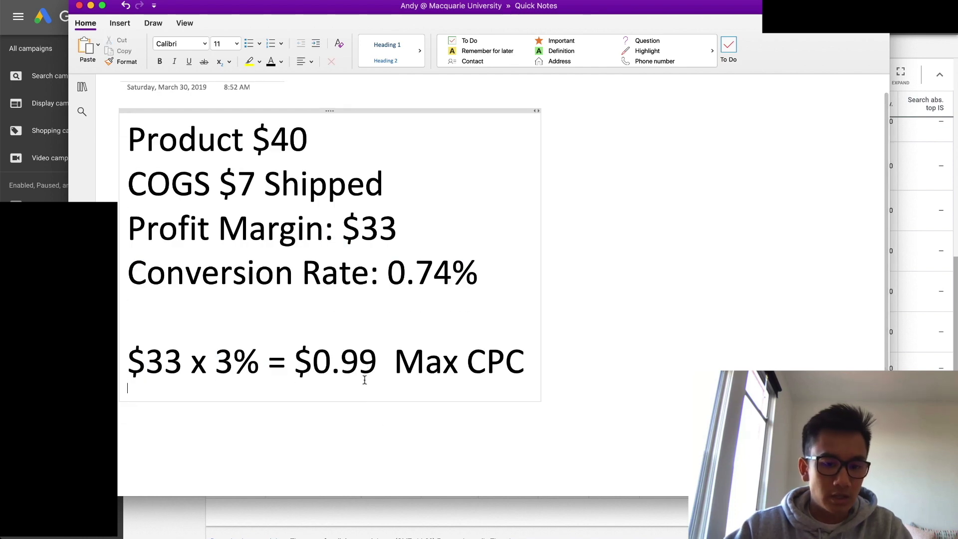
drag(378, 367, 312, 364)
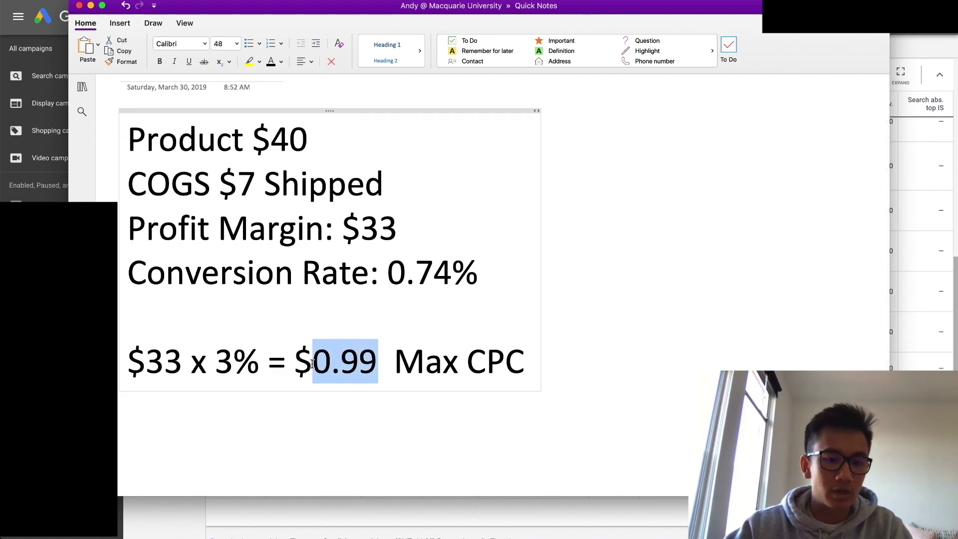
click(205, 361)
key(Right)
key(Right)
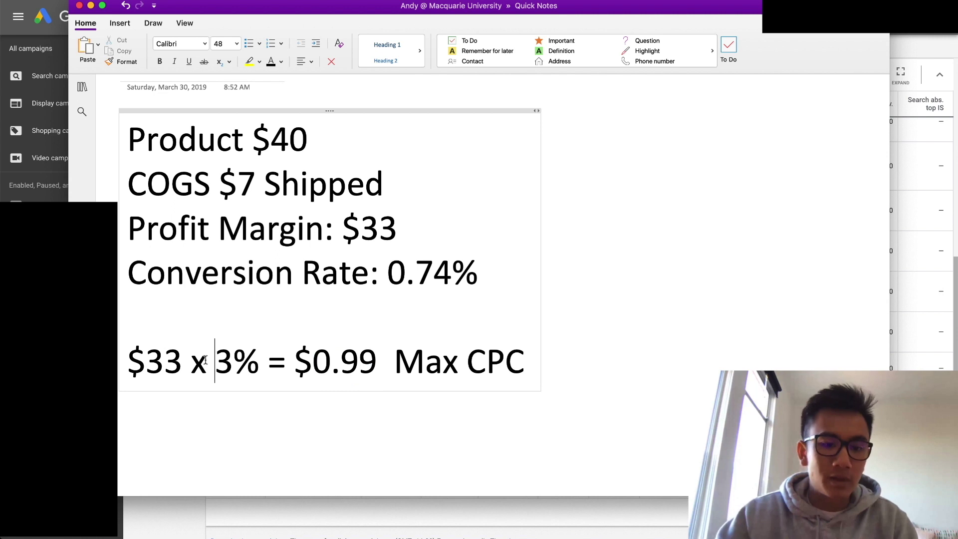
key(BackSpace)
text(4)
- Replace the $0.99 result with $1.32 Max CPC
click(377, 381)
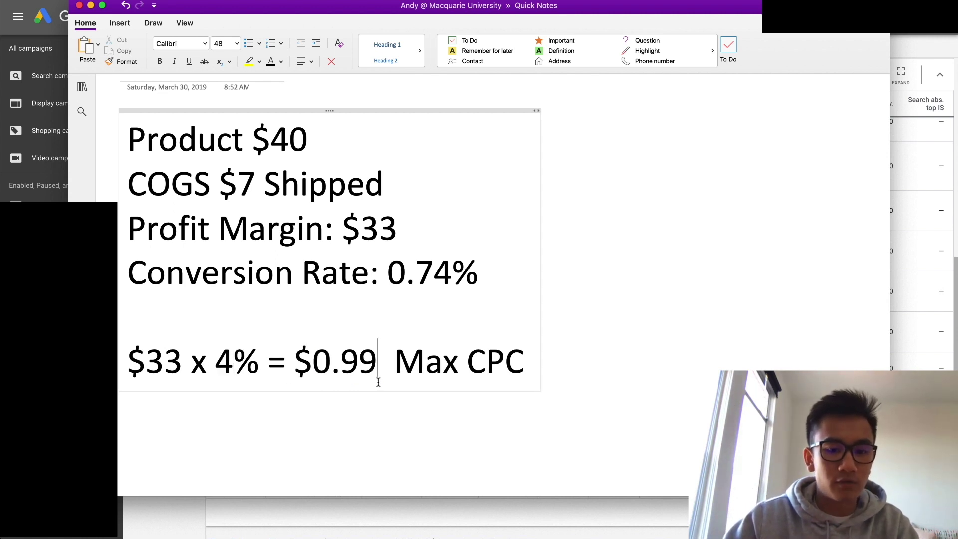
key(BackSpace)
key(BackSpace)
key(BackSpace)
key(BackSpace)
key(BackSpace)
text($1.32)
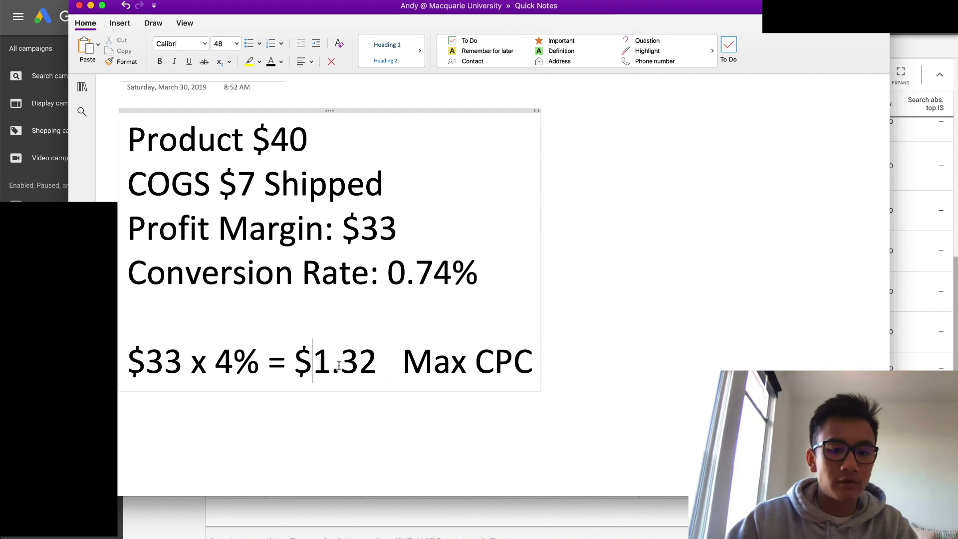
drag(313, 367, 378, 367)
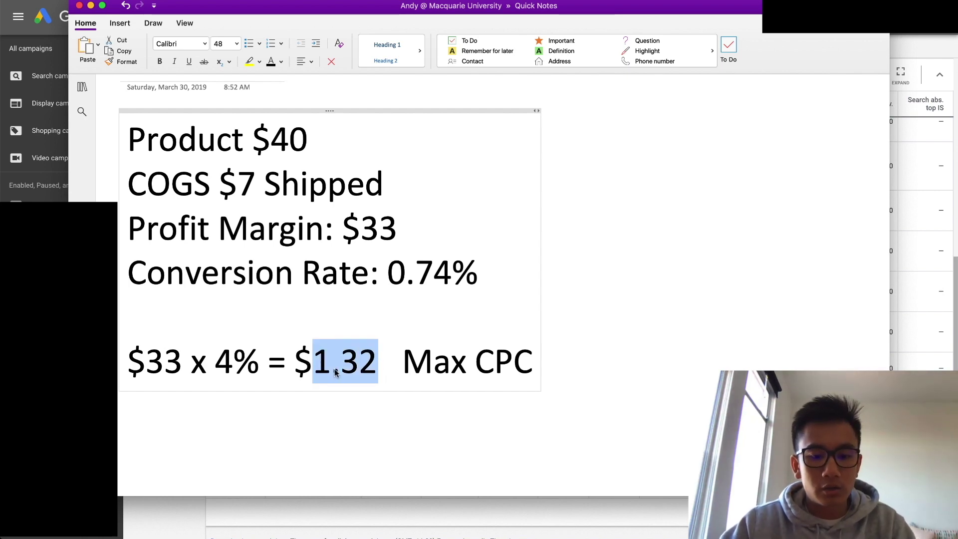
- Open the campaign's Ad groups view to check the A$0.30 default max CPC
key(super+Tab)
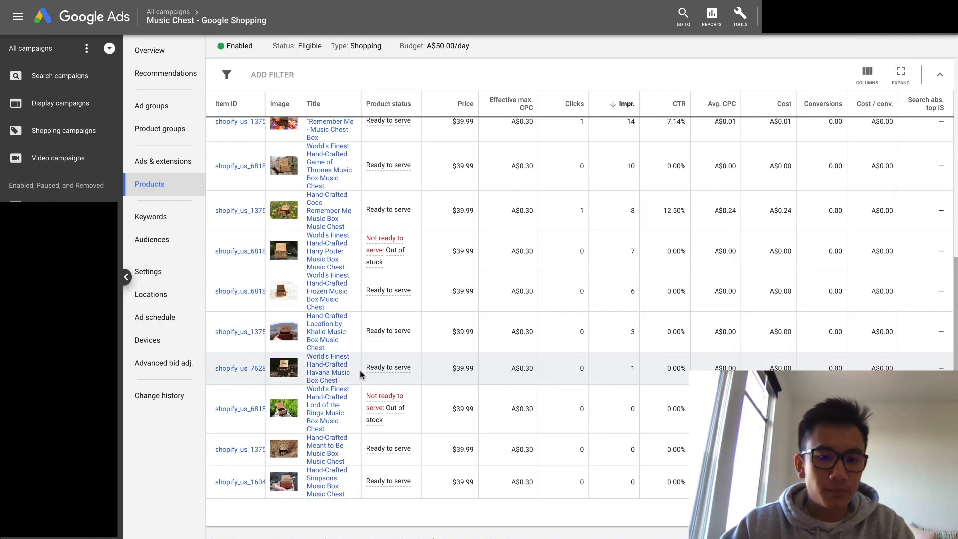
key(super+Tab)
key(super+Tab)
scroll(426, 248, up, 3)
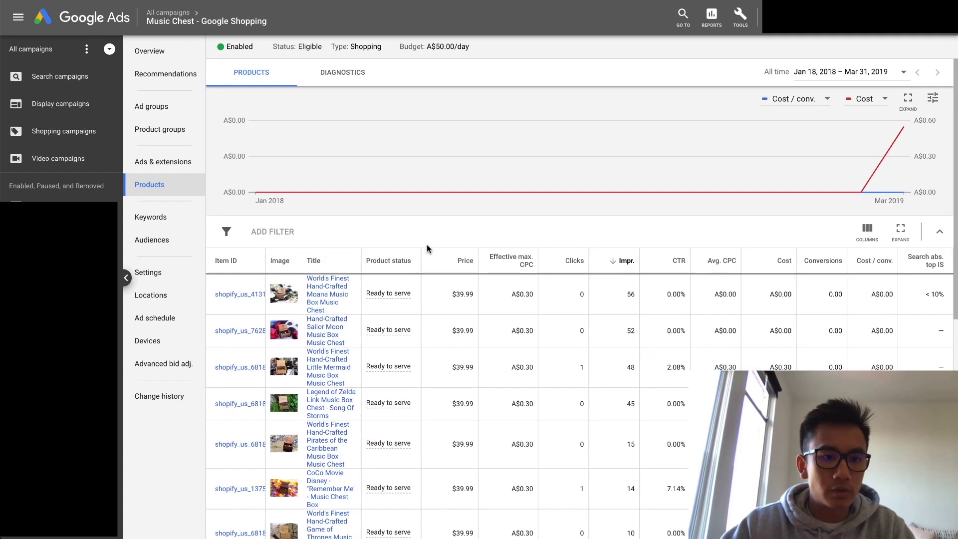
click(142, 114)
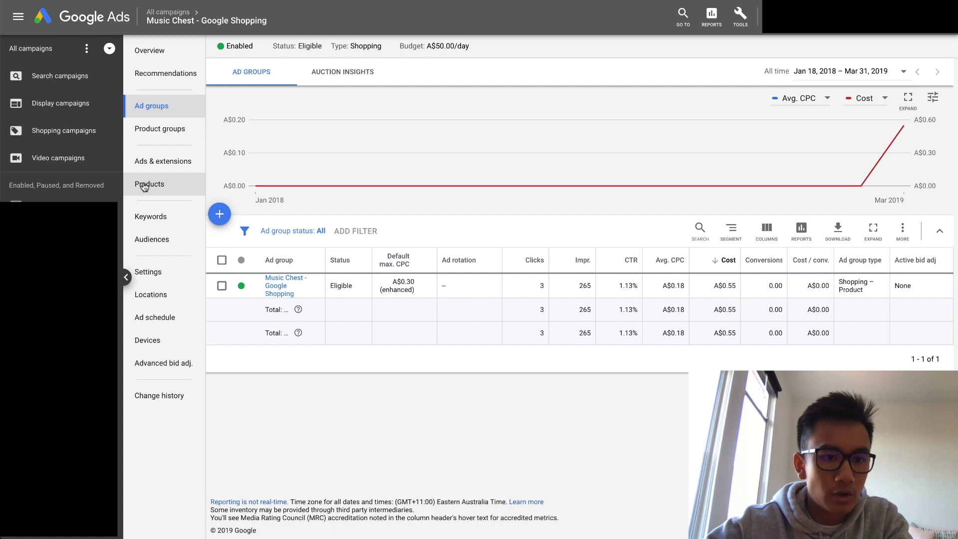
- Return to the Products list and scan the product bids again
click(144, 187)
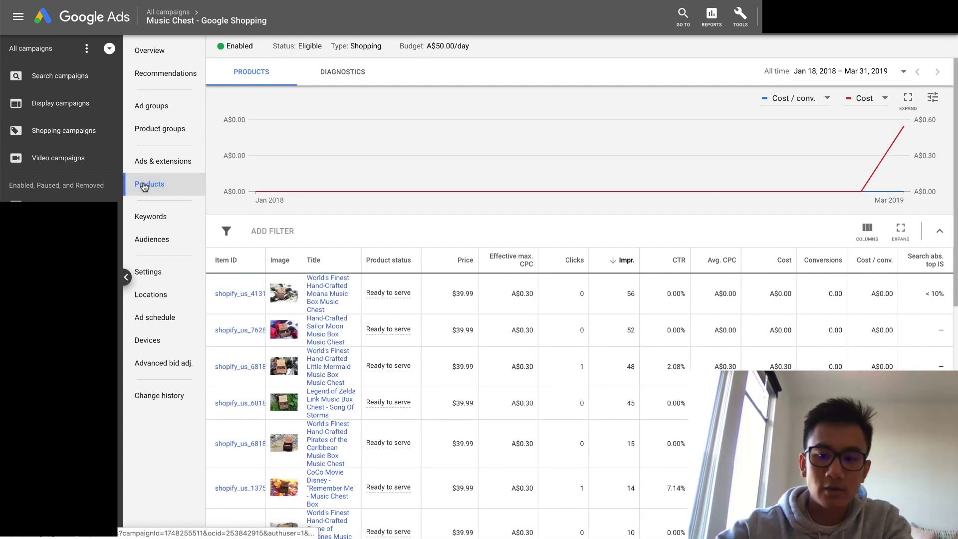
scroll(504, 414, down, 3)
scroll(504, 417, up, 2)
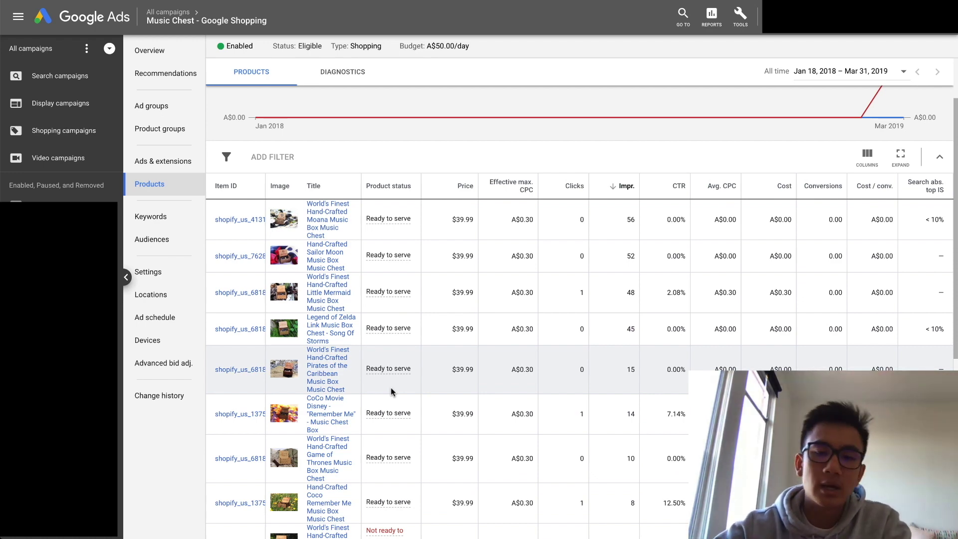
scroll(507, 380, down, 2)
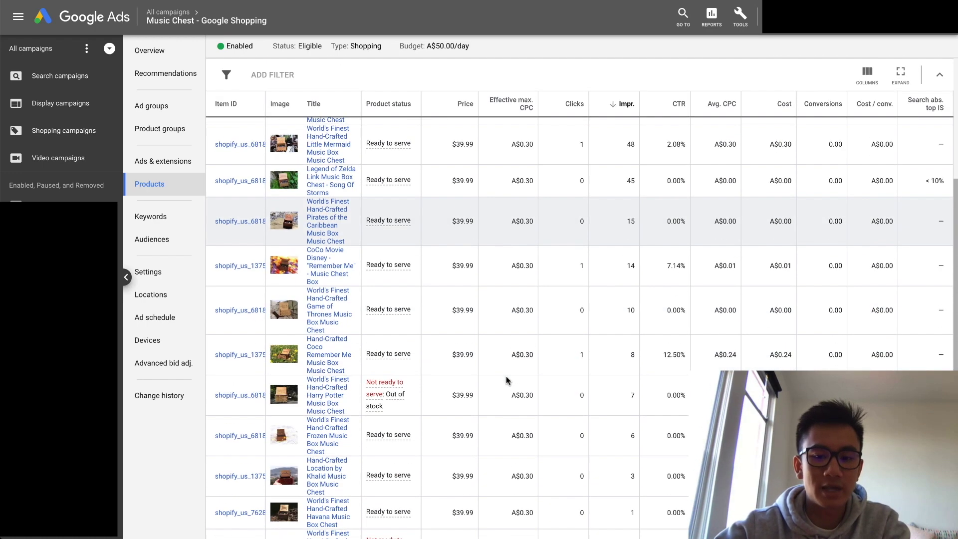
scroll(507, 381, up, 4)
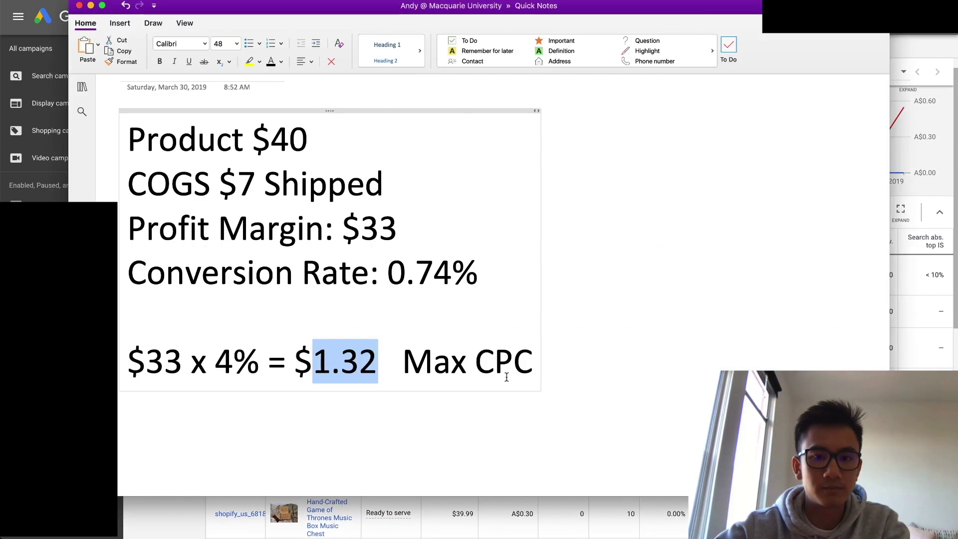